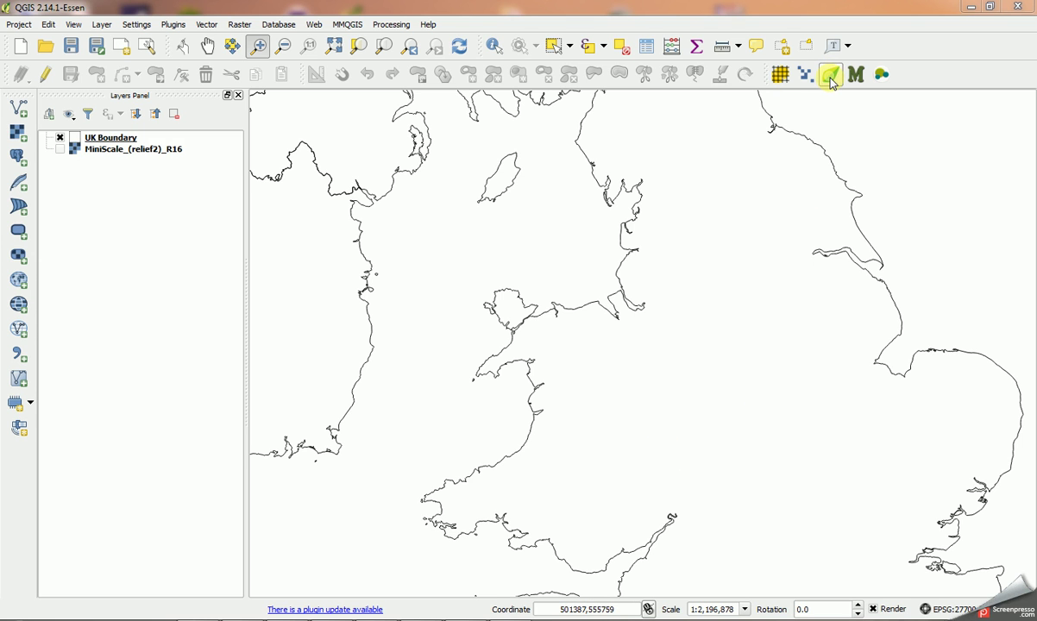
Step: Open the NBN Atlas Tool panel at its Filters tab with an empty taxon search
left_click(831, 76)
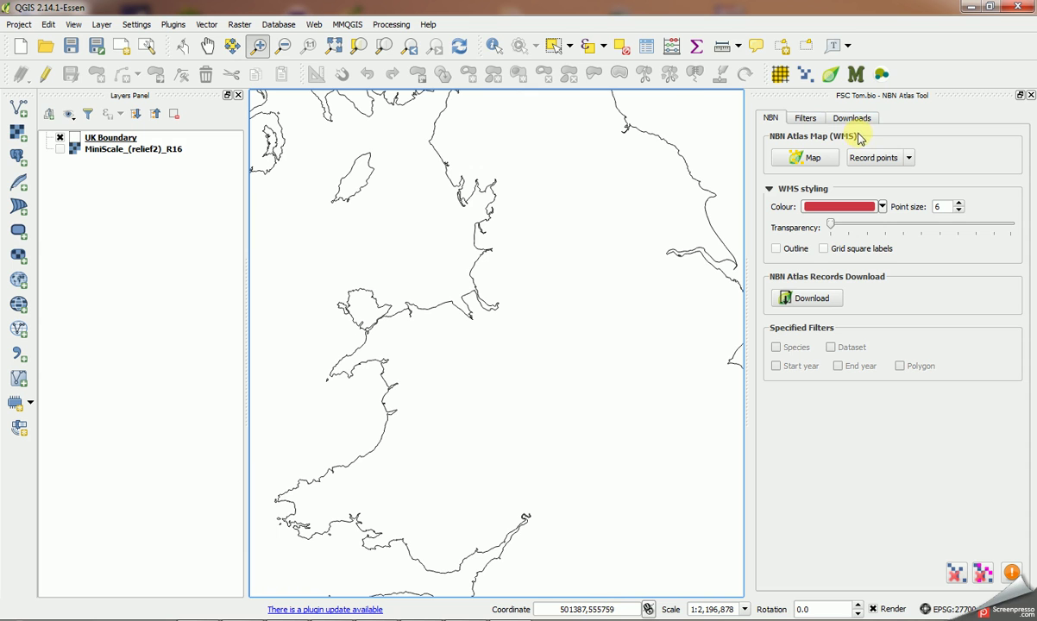
left_click(808, 119)
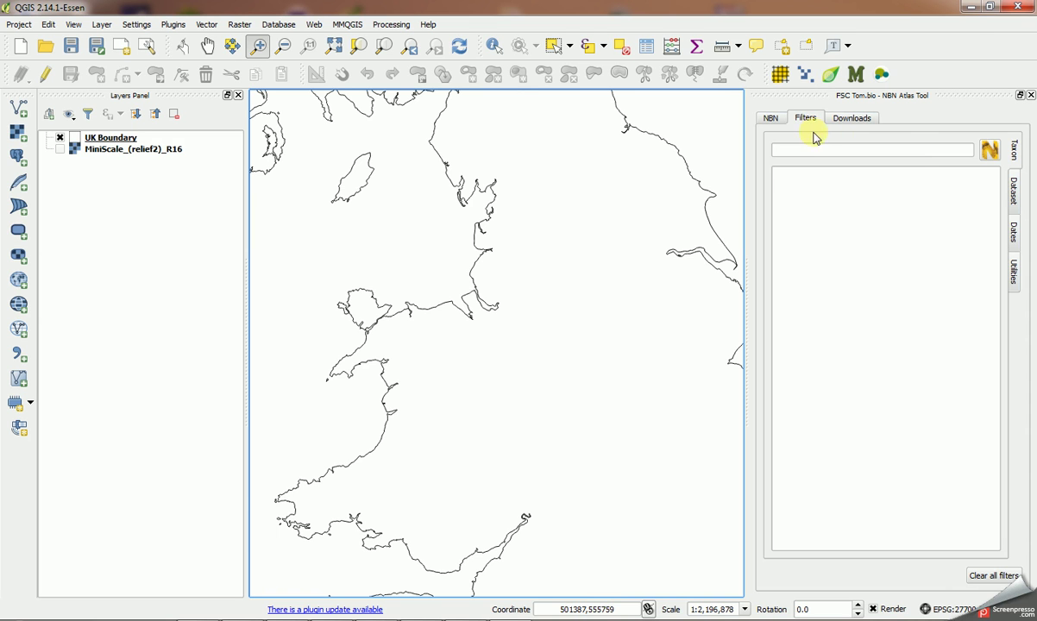
Step: Search taxa for 'bombus' and tick Bombus (Bombus) terrestris among the fuzzy matches
left_click(811, 149)
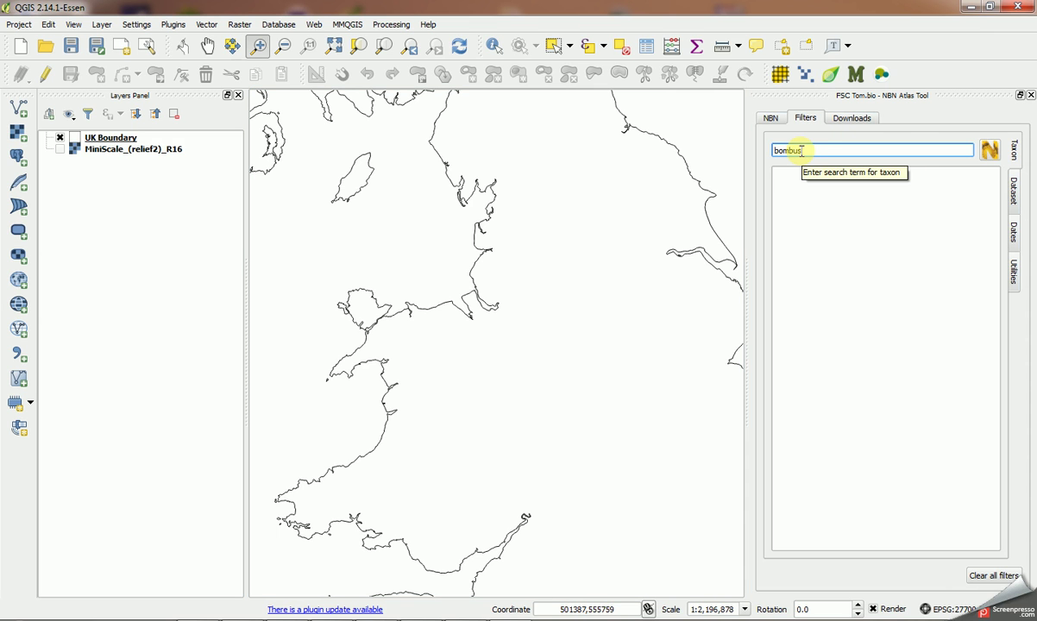
left_click(988, 150)
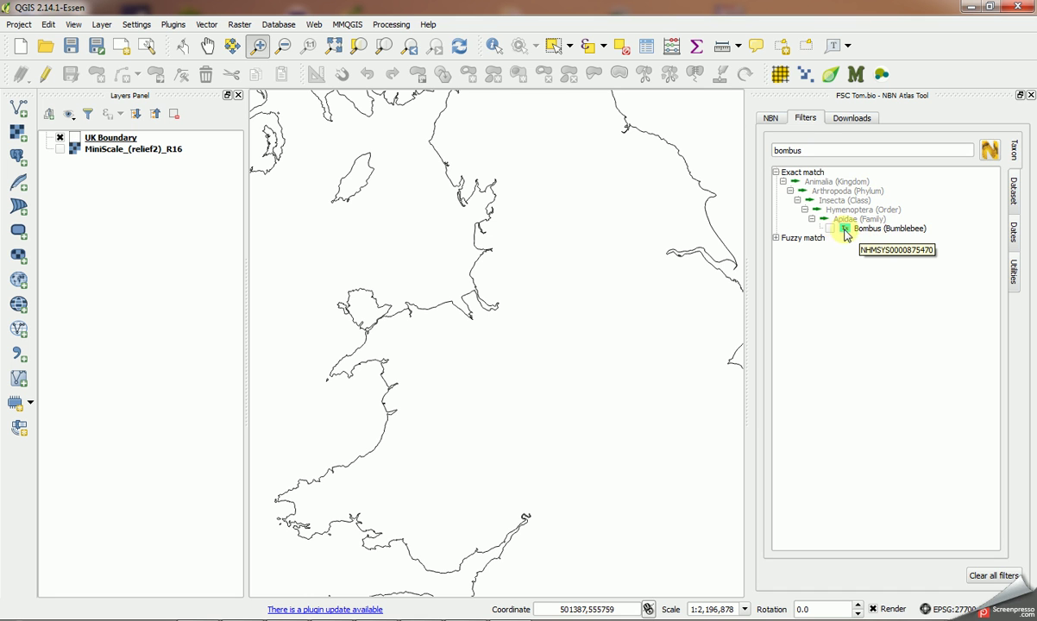
left_click(775, 239)
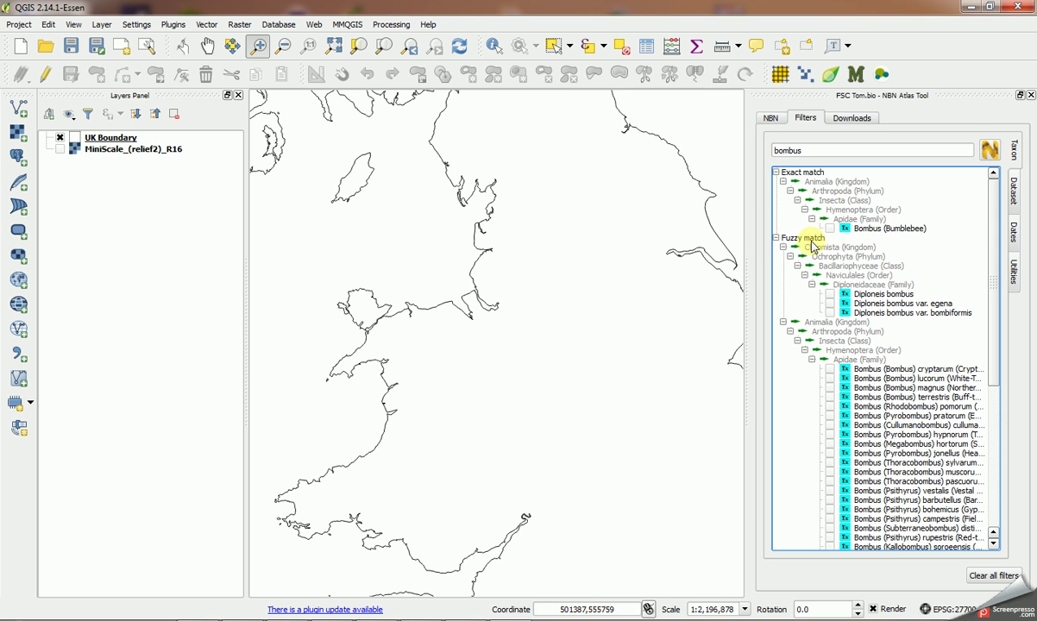
scroll(936, 250, "down", 3)
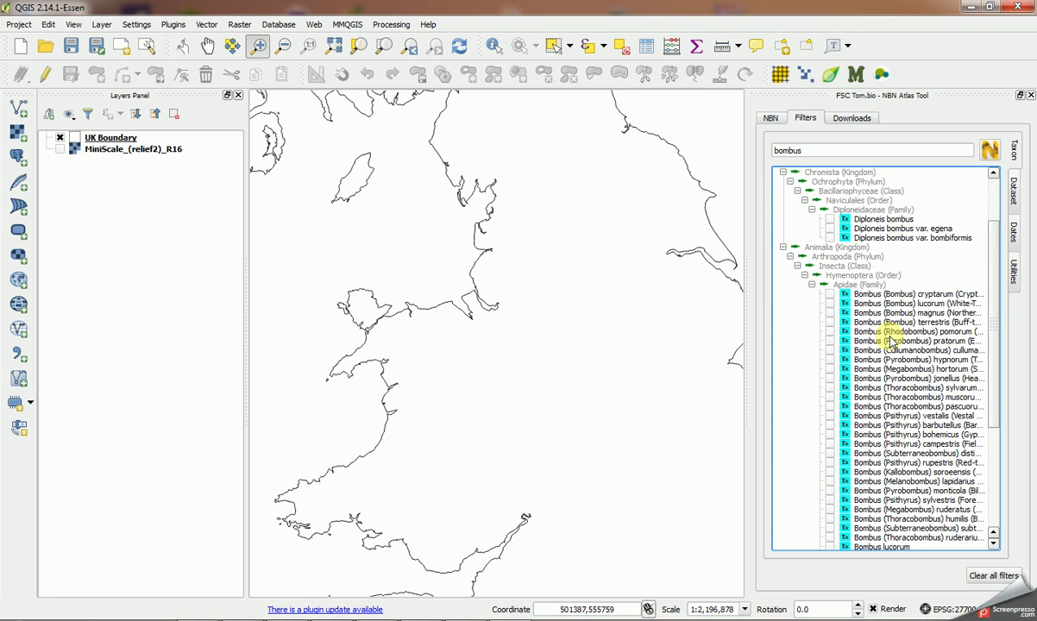
left_click(829, 321)
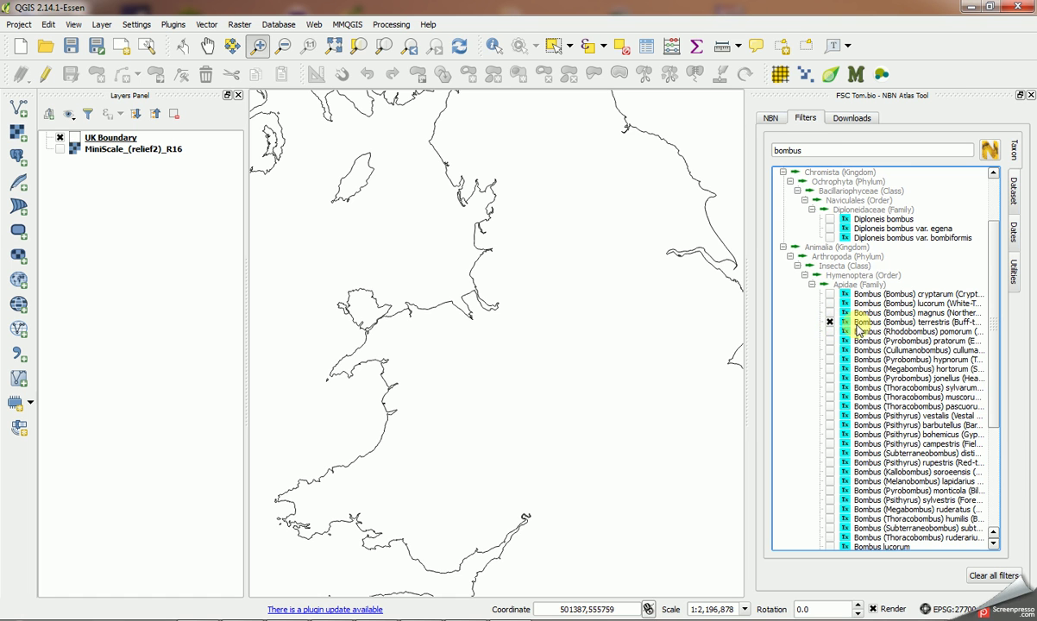
Step: Add the Bombus (Bombus) terrestris WMS distribution map showing red record dots
left_click(770, 120)
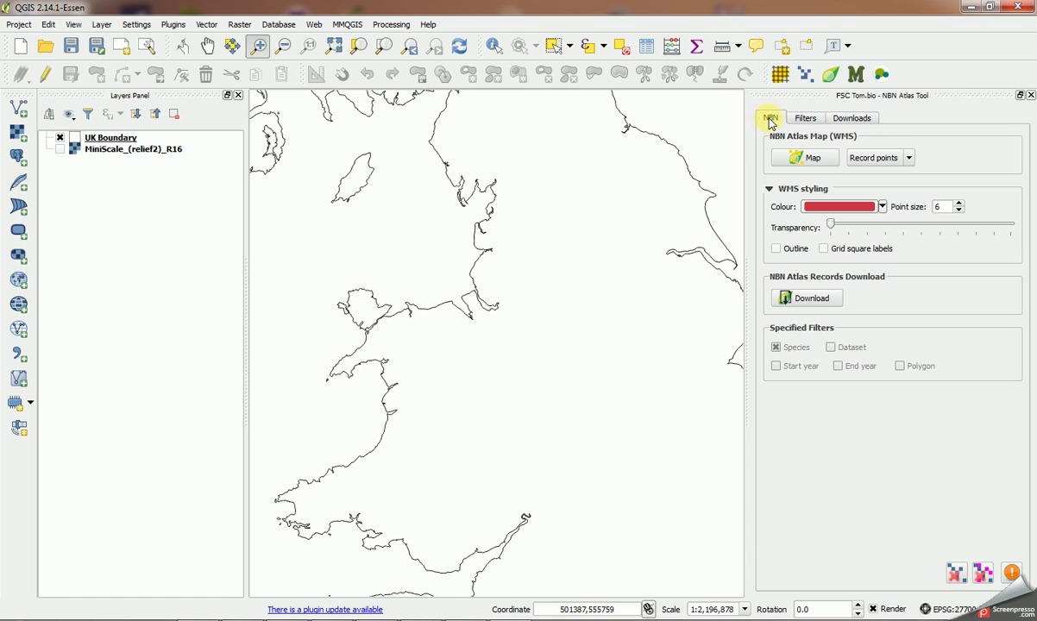
left_click(805, 161)
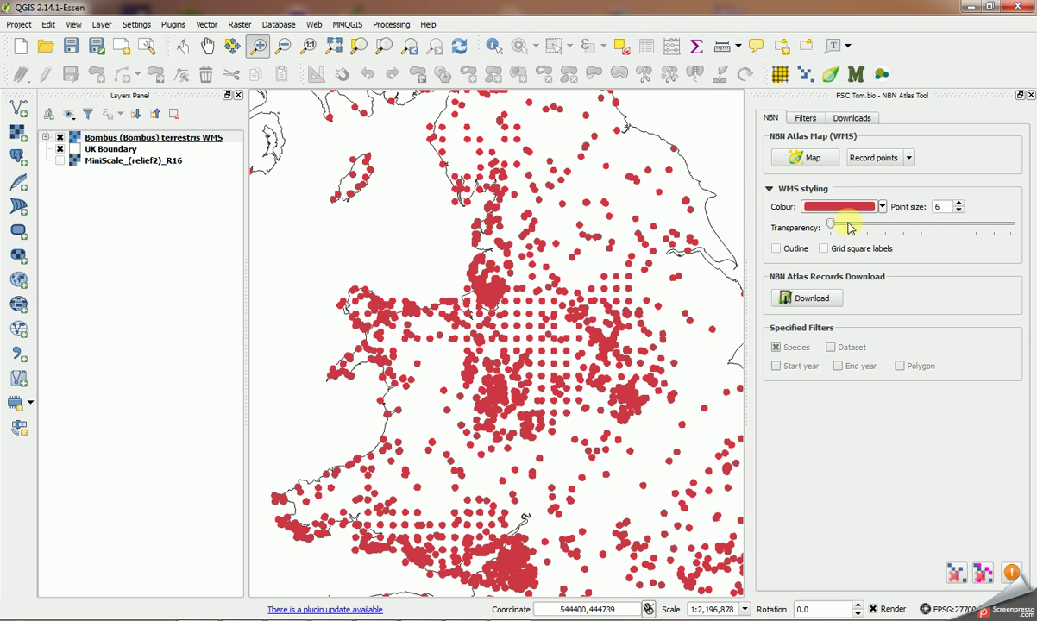
Step: Replace the last terrestris WMS layer with one drawing outlined record points
left_click(958, 576)
left_click(776, 250)
left_click(809, 159)
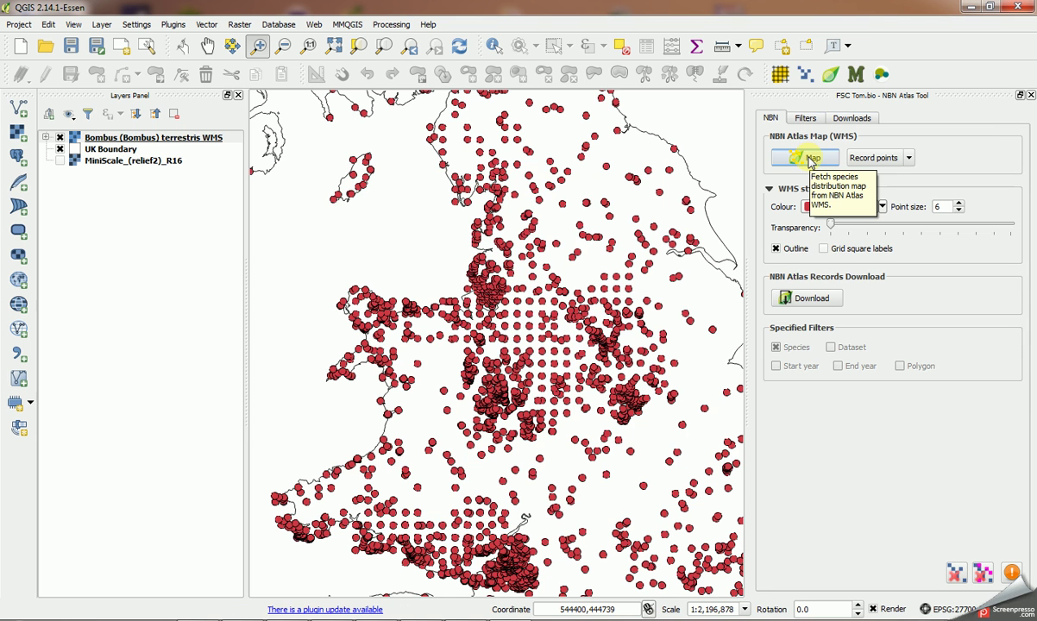
Step: Zoom into a patch of points, then zoom to the full UK Boundary layer extent
left_click_drag(412, 230, 568, 394)
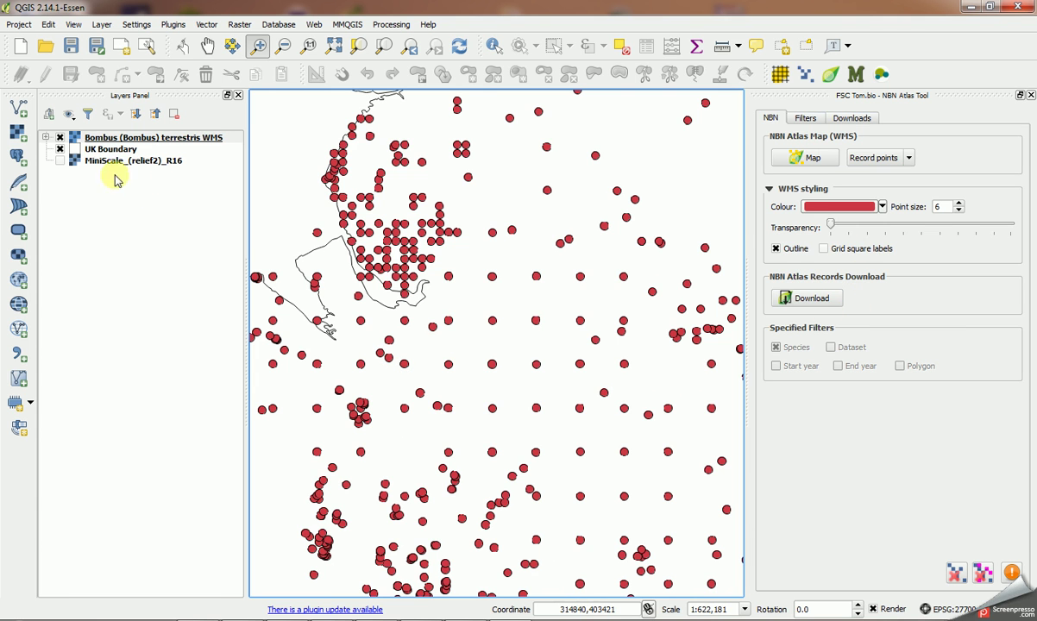
right_click(102, 150)
left_click(149, 160)
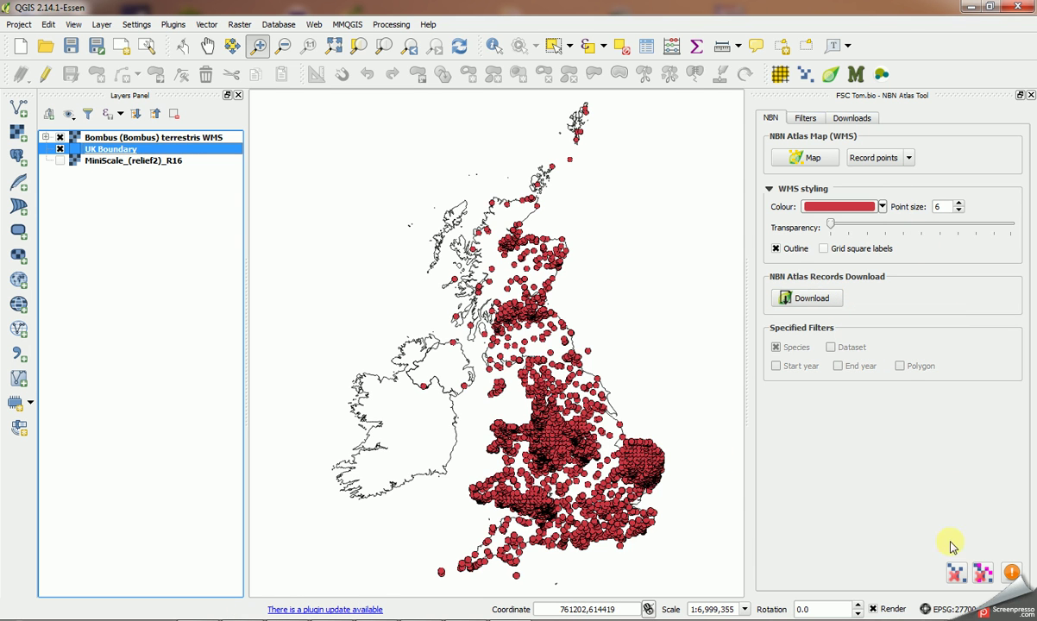
Step: Remove all atlas WMS layers and re-add terrestris as solid red points without outlines
left_click(957, 576)
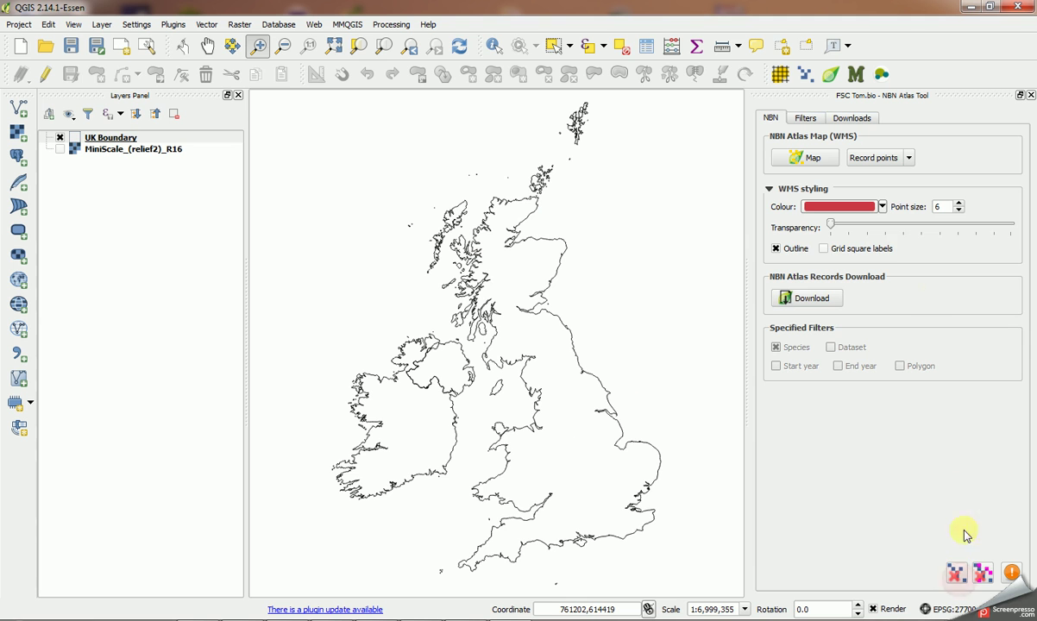
left_click(776, 248)
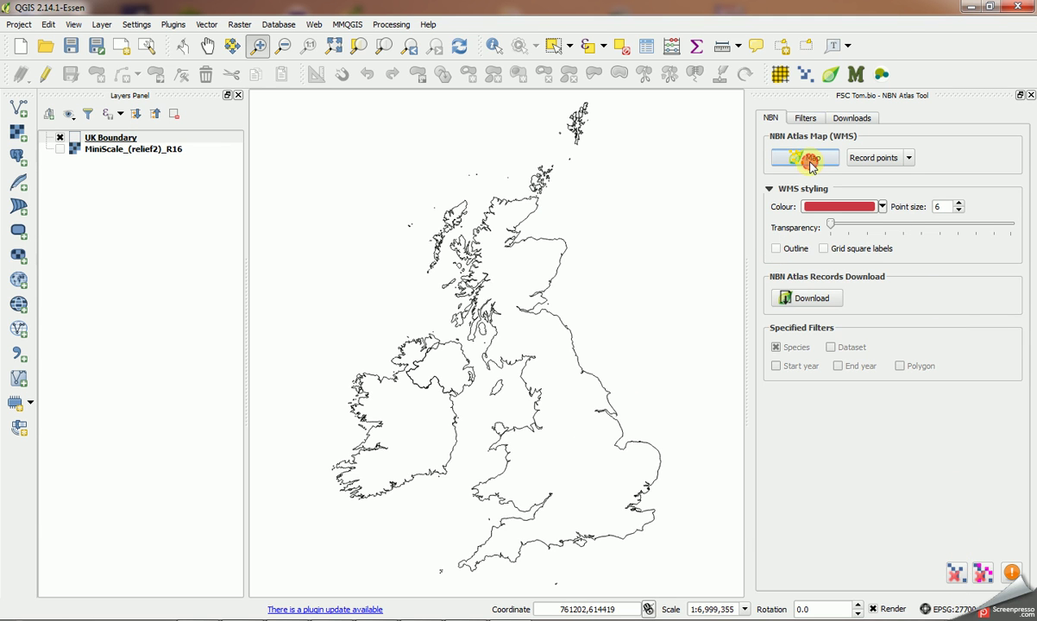
left_click(811, 164)
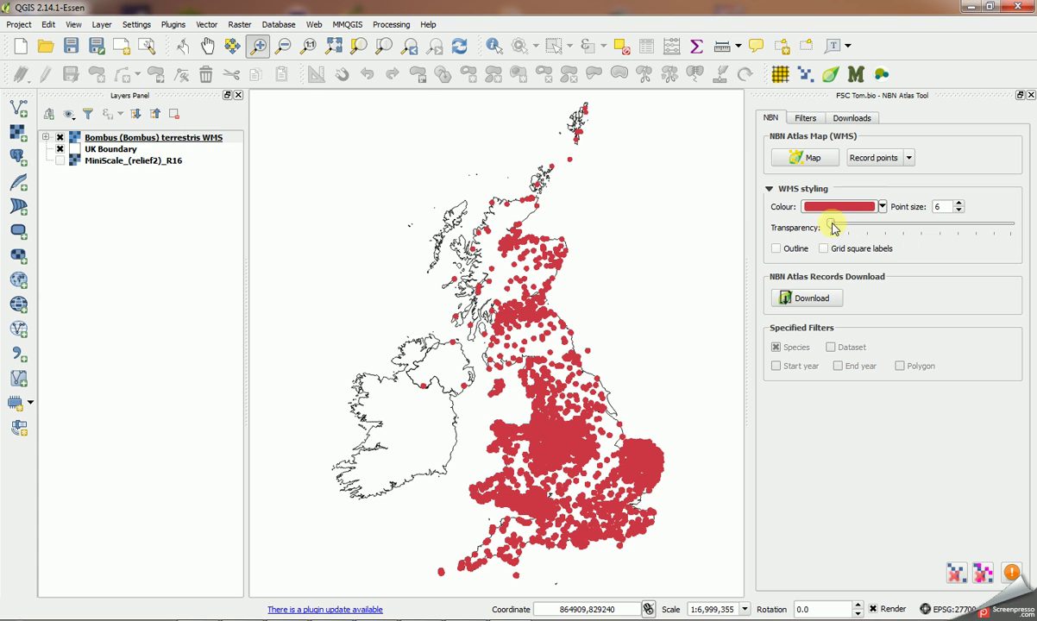
Step: Show the MiniScale_(relief2)_R16 basemap and re-add terrestris points with increased transparency
left_click(60, 161)
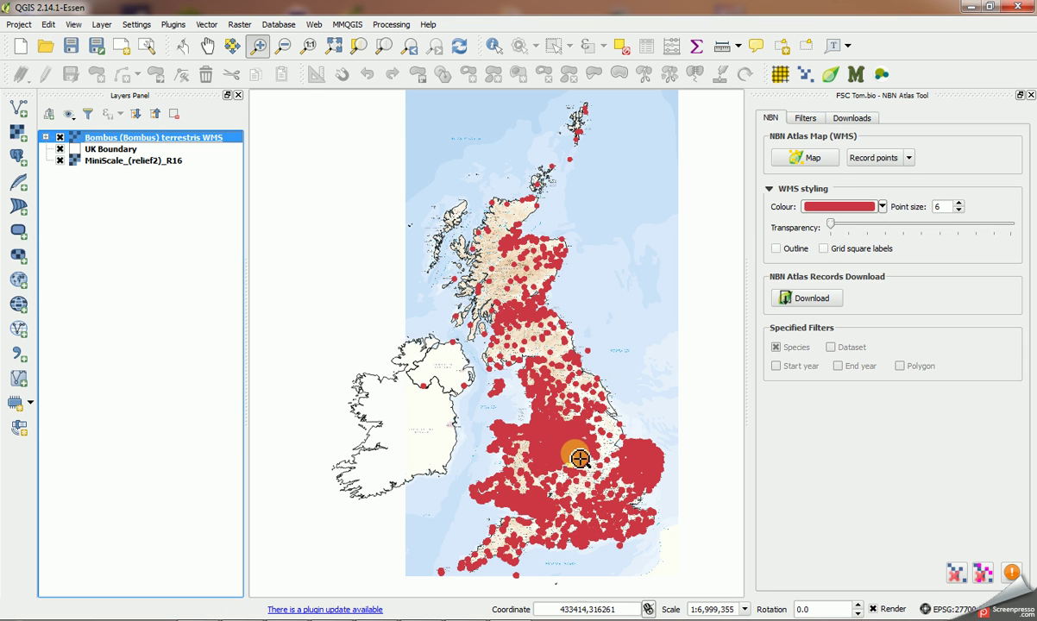
left_click(967, 573)
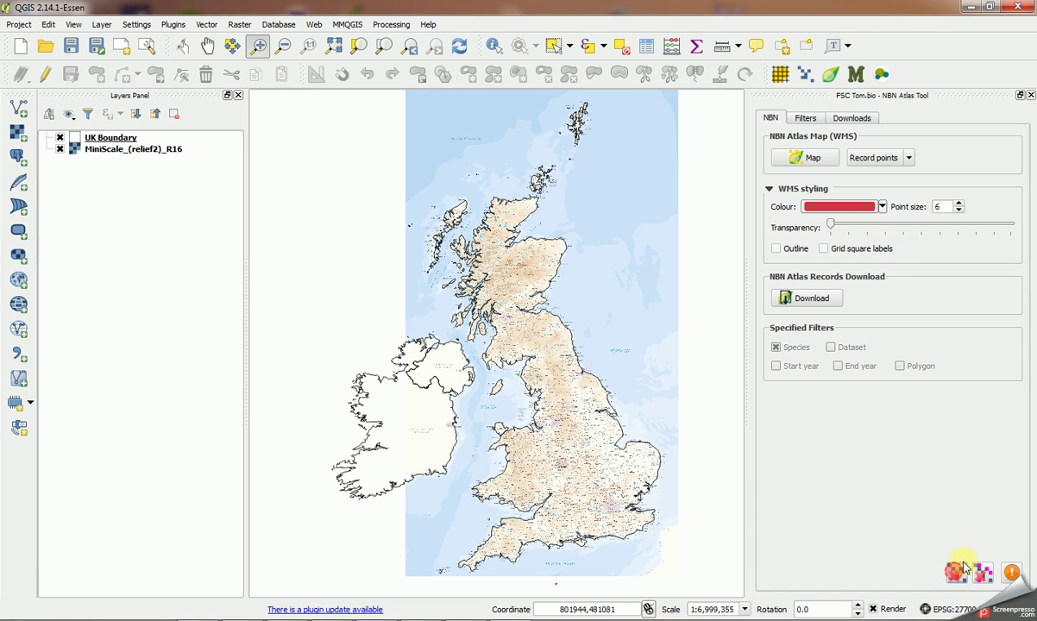
left_click_drag(829, 225, 899, 226)
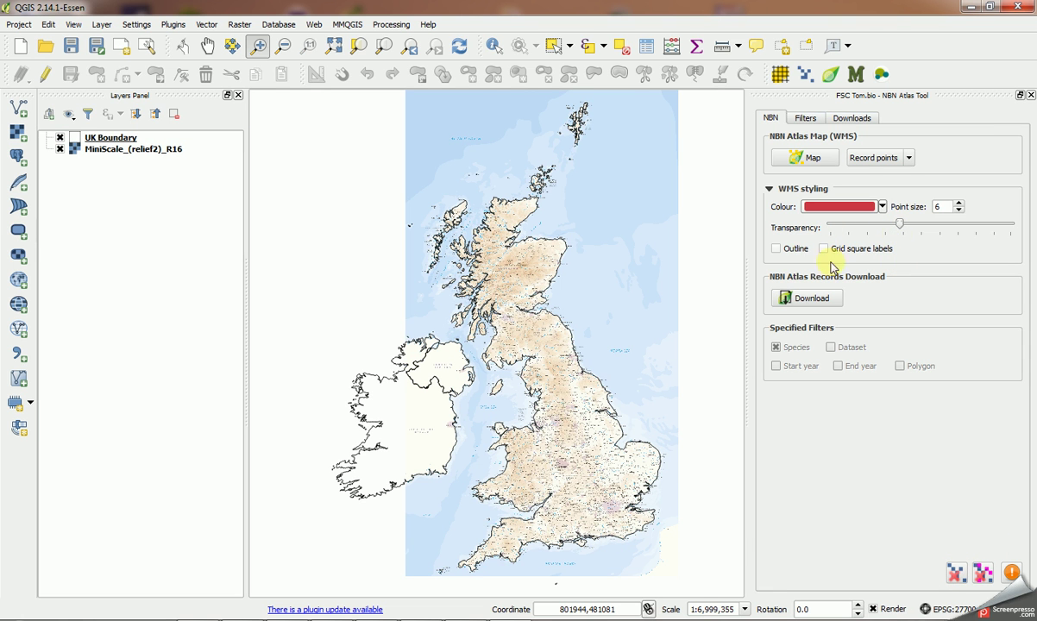
left_click(815, 160)
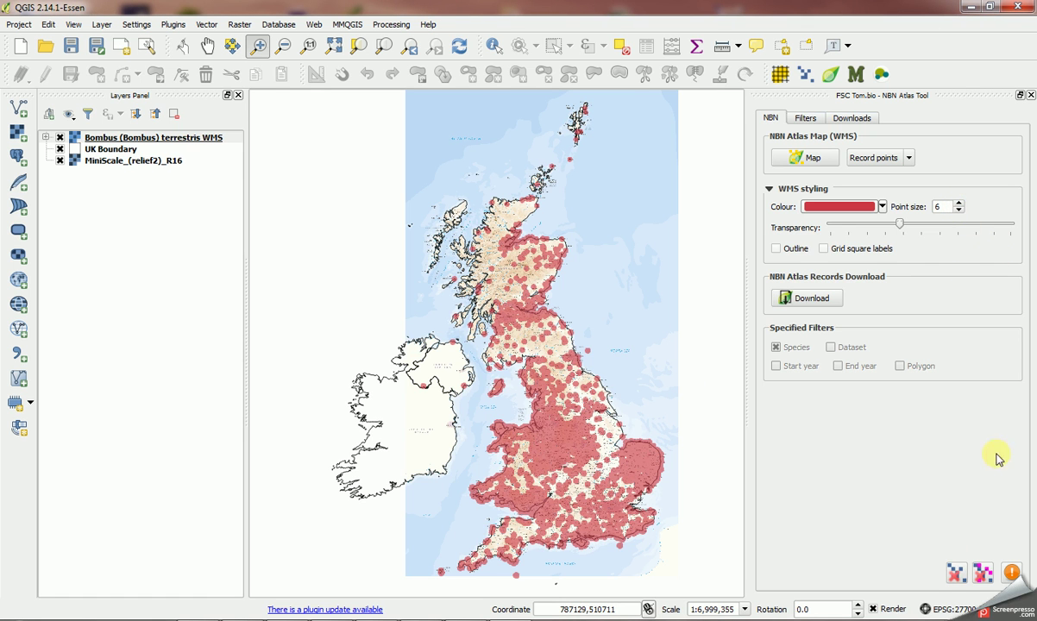
Step: Re-add terrestris at point size 2, zoom to Liverpool–Birmingham, and hide the MiniScale basemap
left_click(955, 582)
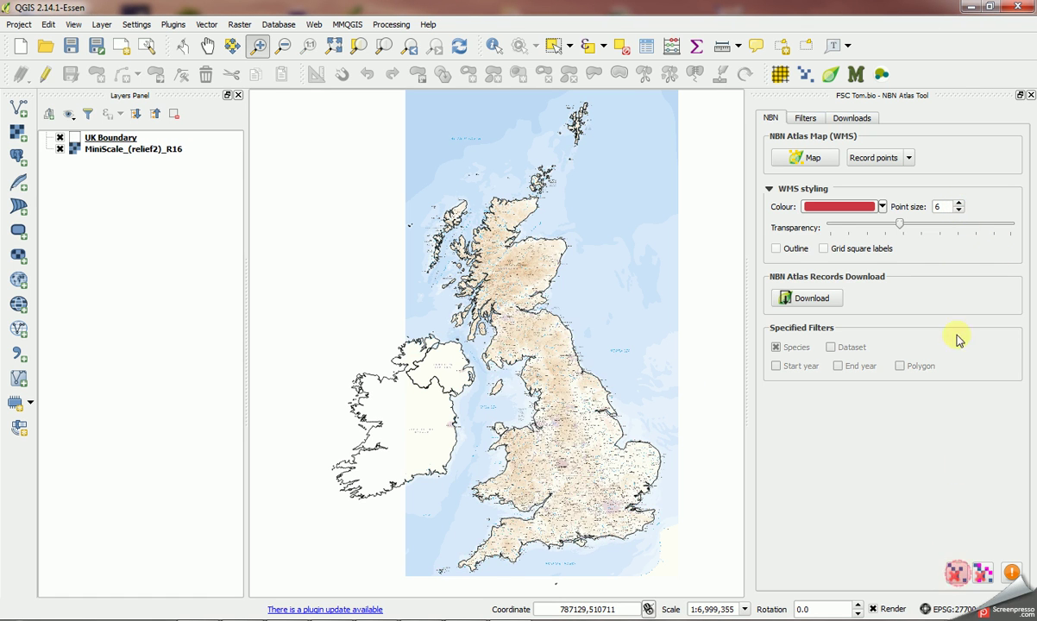
left_click(958, 213)
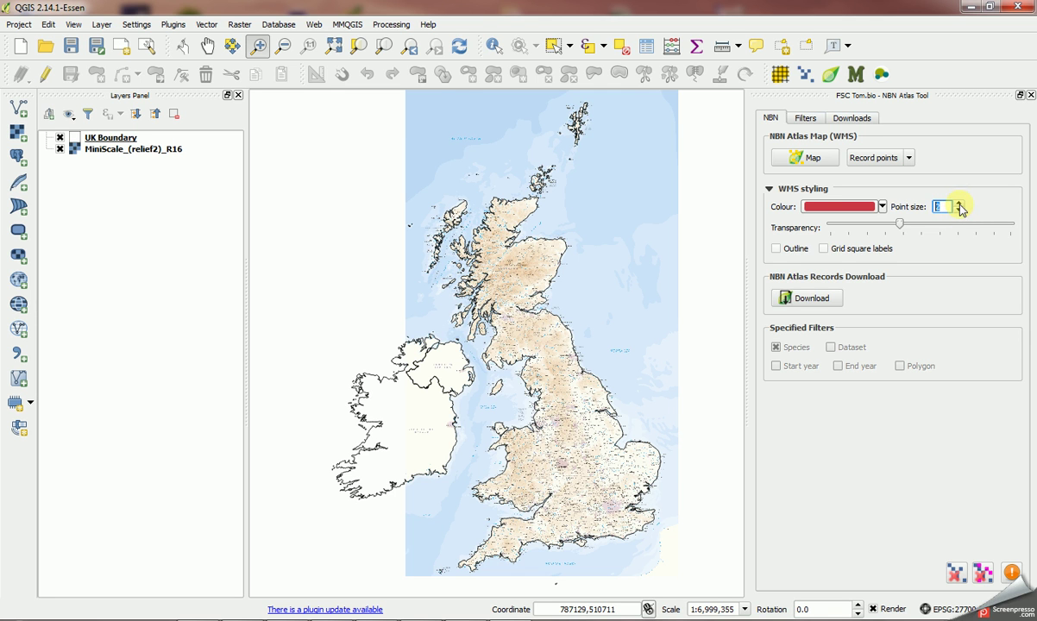
left_click(805, 159)
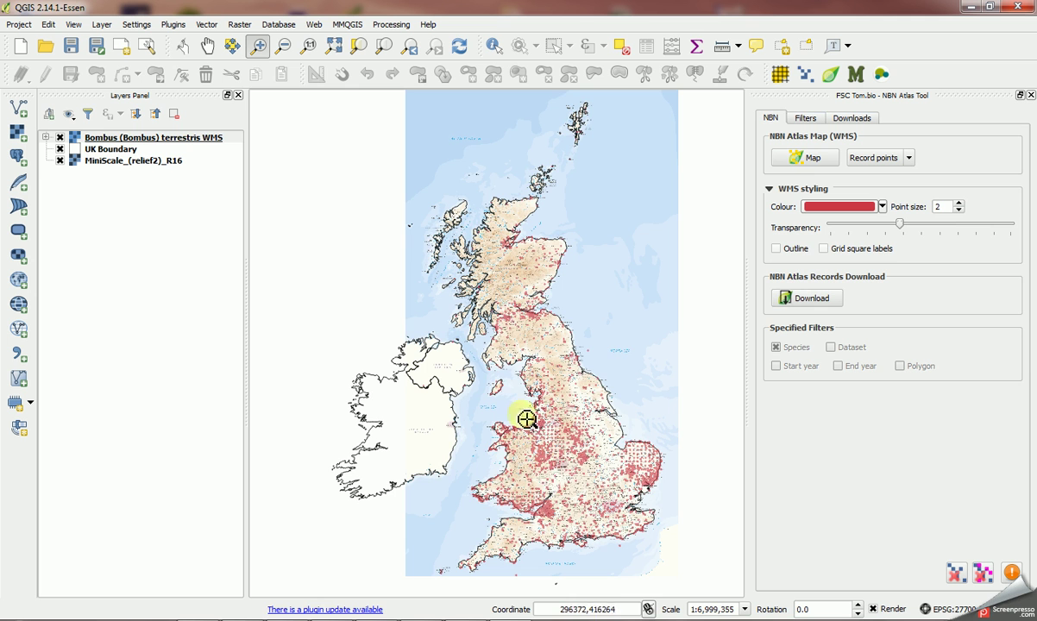
left_click_drag(489, 379, 566, 452)
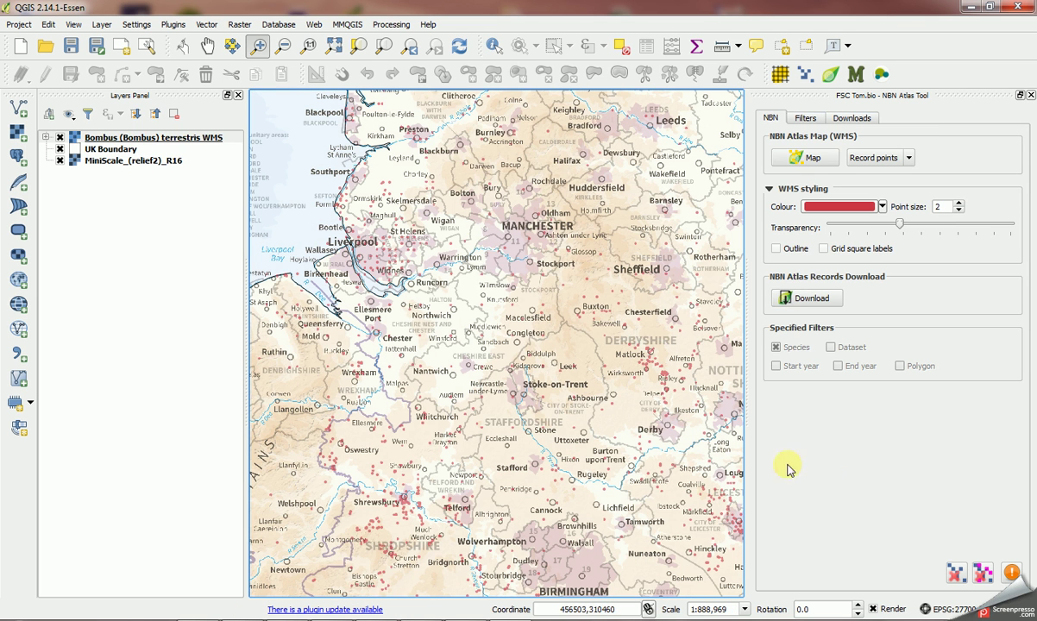
left_click(59, 160)
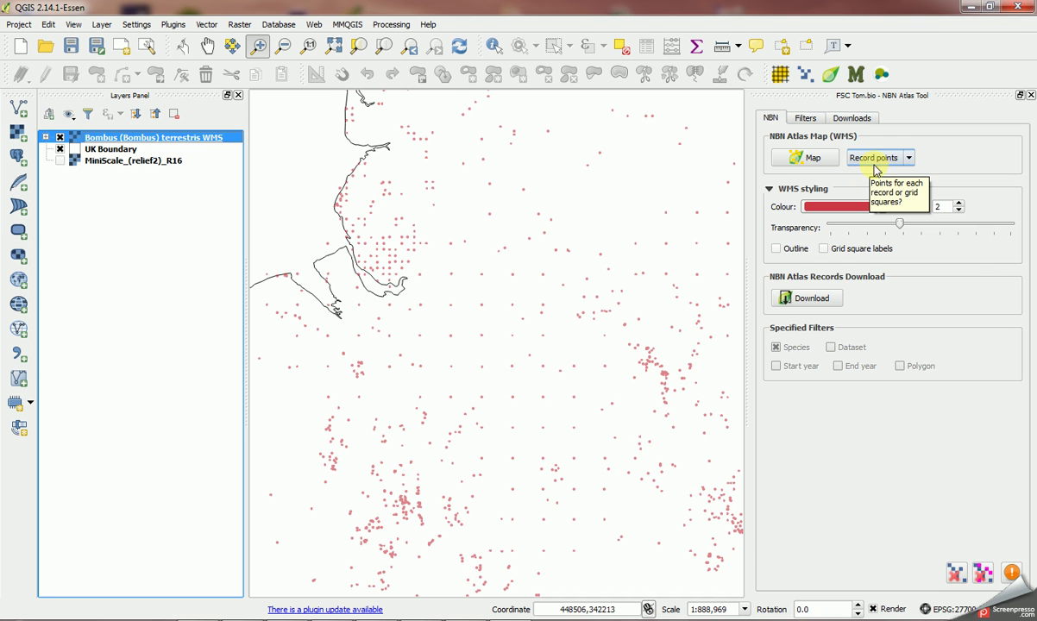
Step: Re-add terrestris with size-5 points, then switch the map type to Atlas squares
left_click(954, 572)
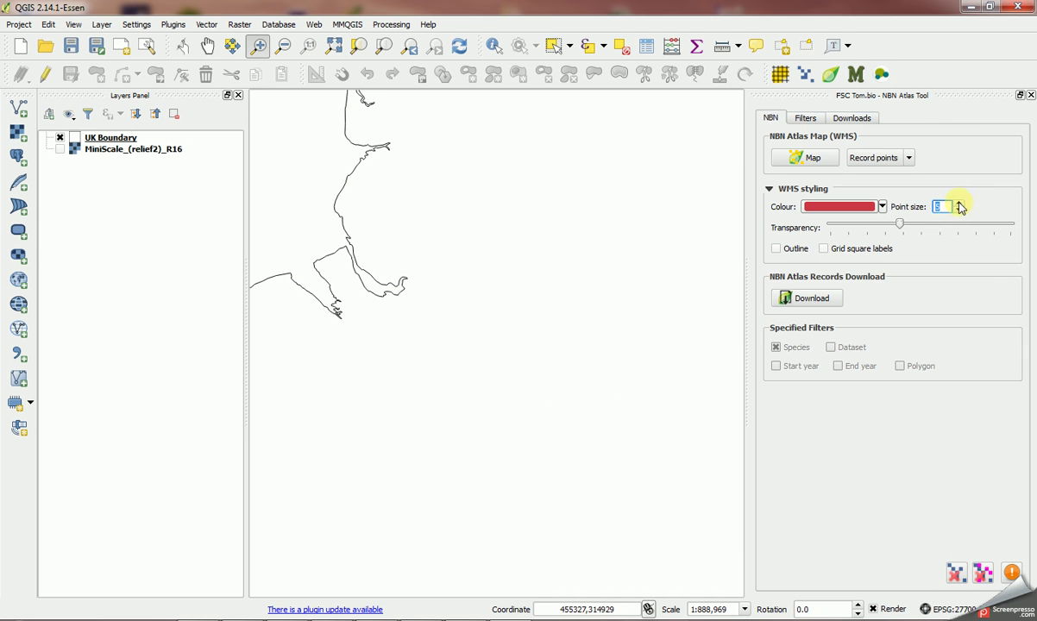
left_click(792, 161)
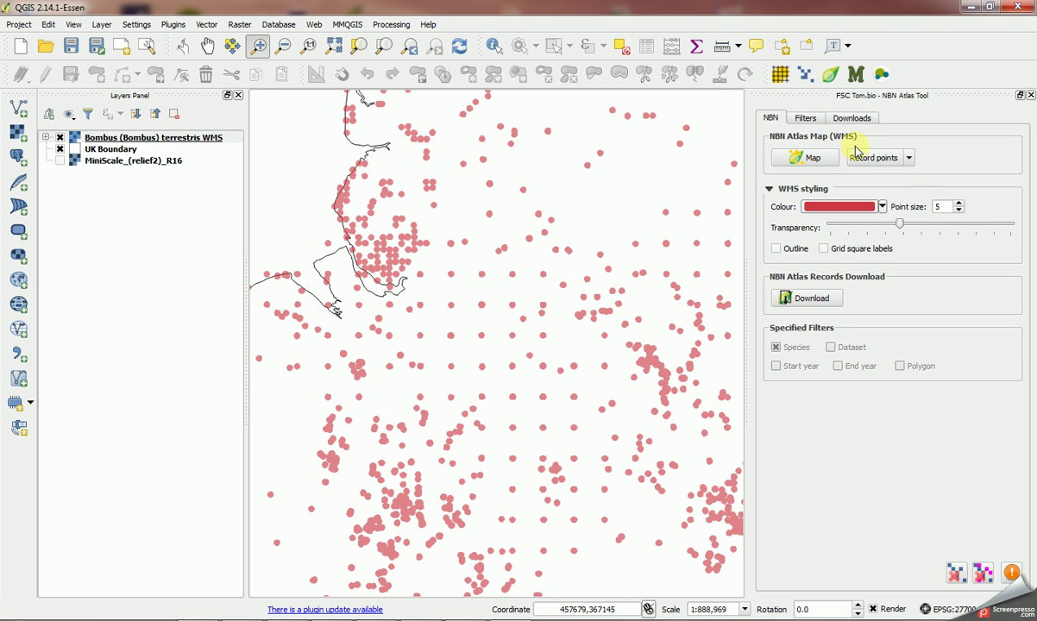
left_click(884, 159)
left_click(882, 185)
Step: Add a second terrestris layer of outlined bright green atlas squares
left_click(881, 206)
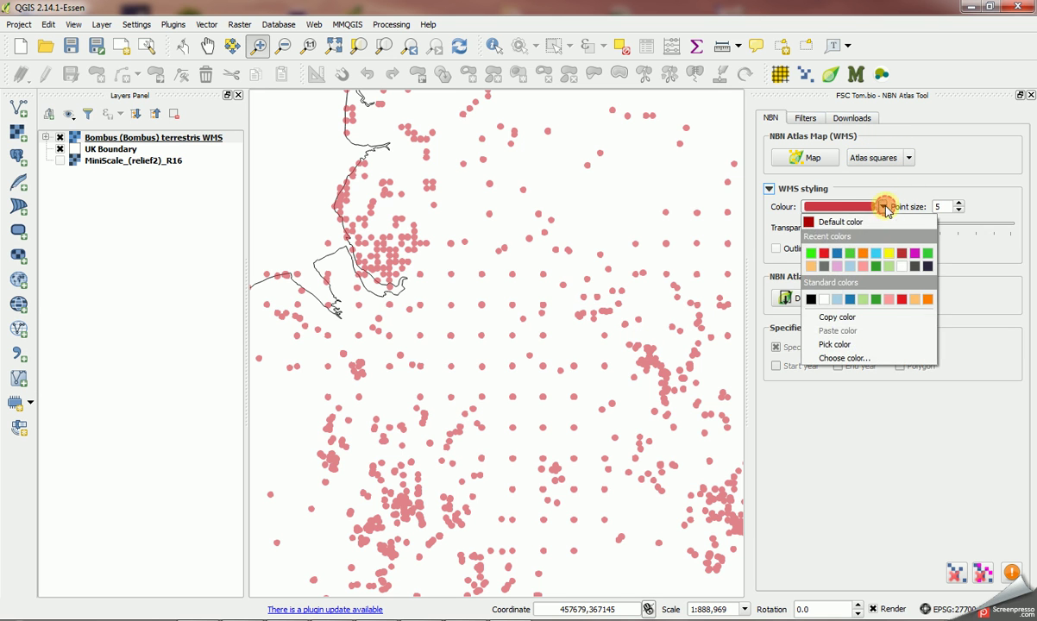
left_click(812, 254)
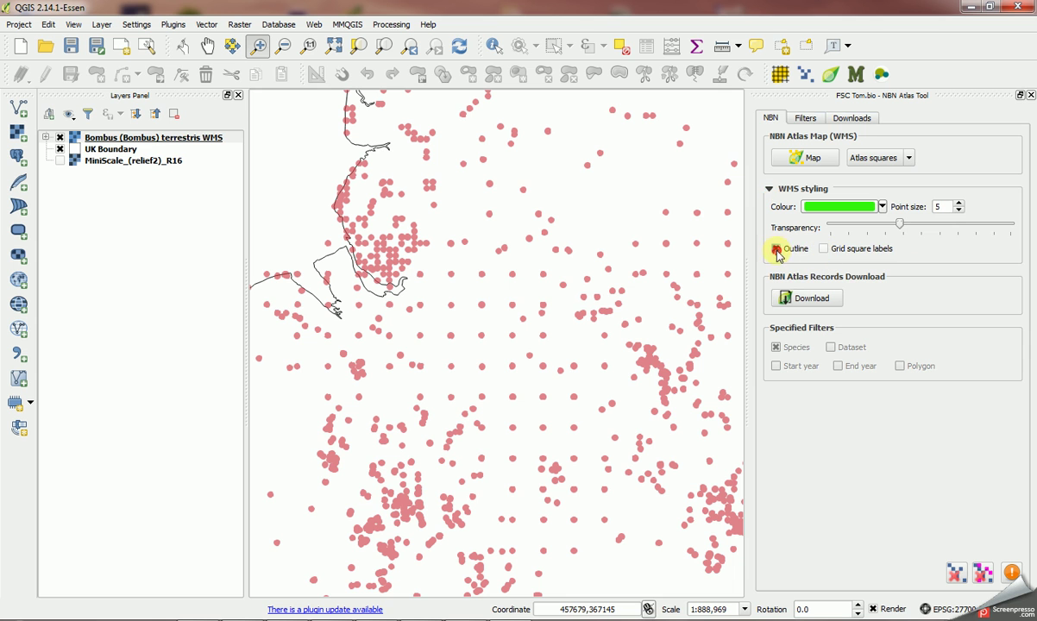
left_click(805, 157)
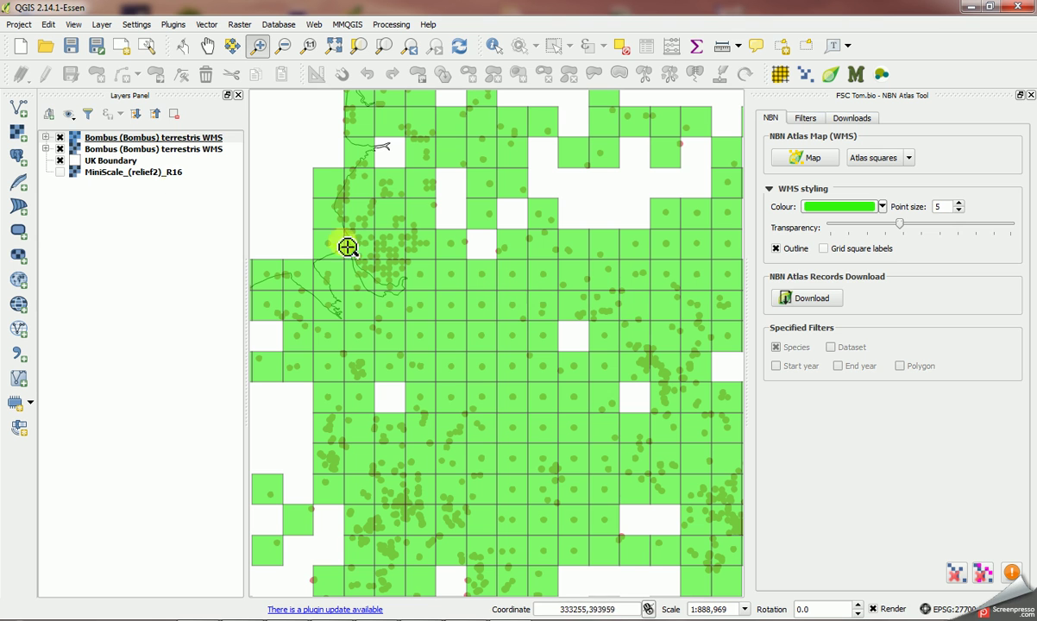
Step: Move the green atlas-square layer below the record-point layer and zoom out over England and Wales
left_click_drag(168, 138, 192, 162)
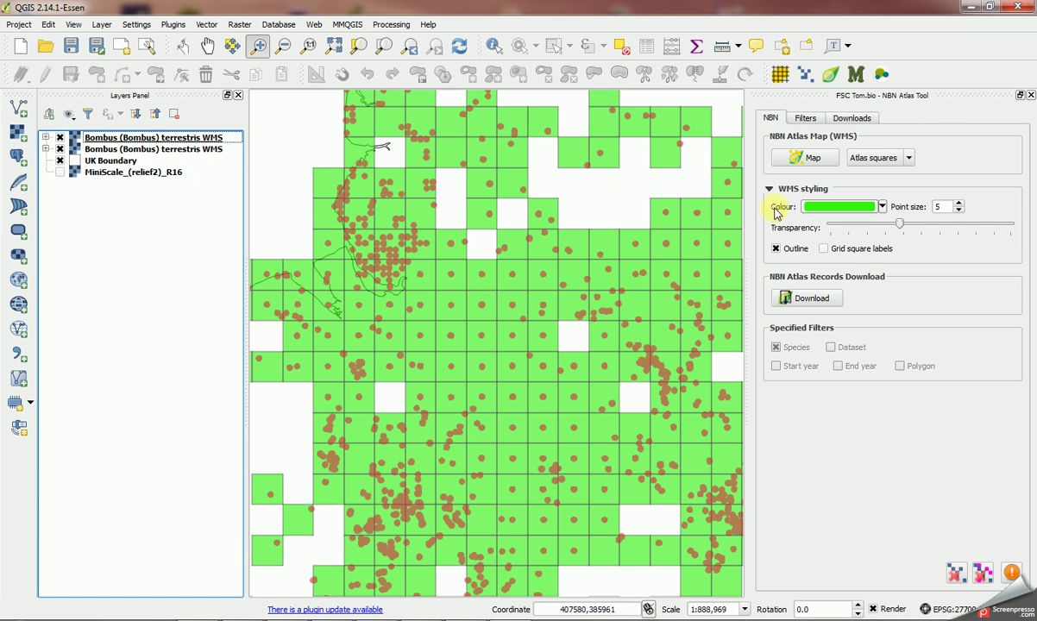
scroll(508, 295, "down", 1)
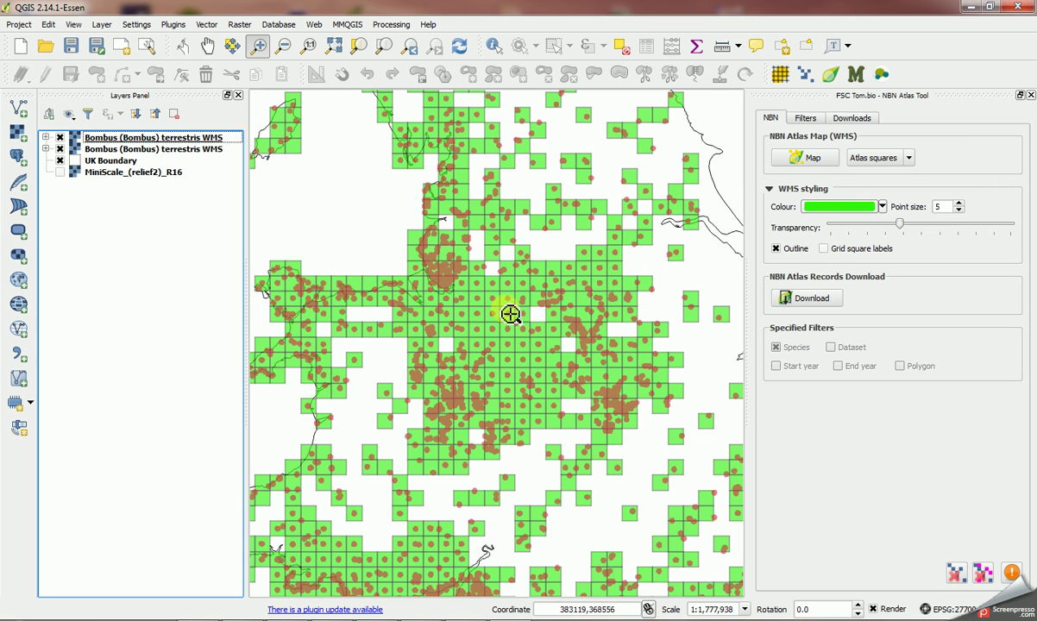
scroll(501, 286, "down", 1)
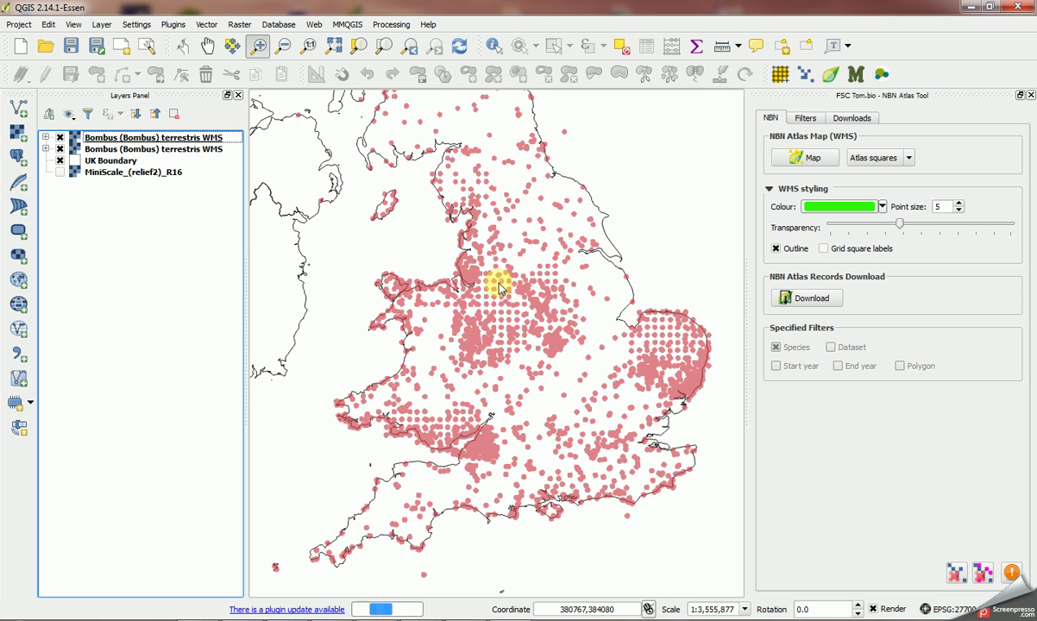
Step: Zoom to the UK Boundary extent, then zoom into the Midlands and coastline to reveal finer atlas squares
right_click(104, 162)
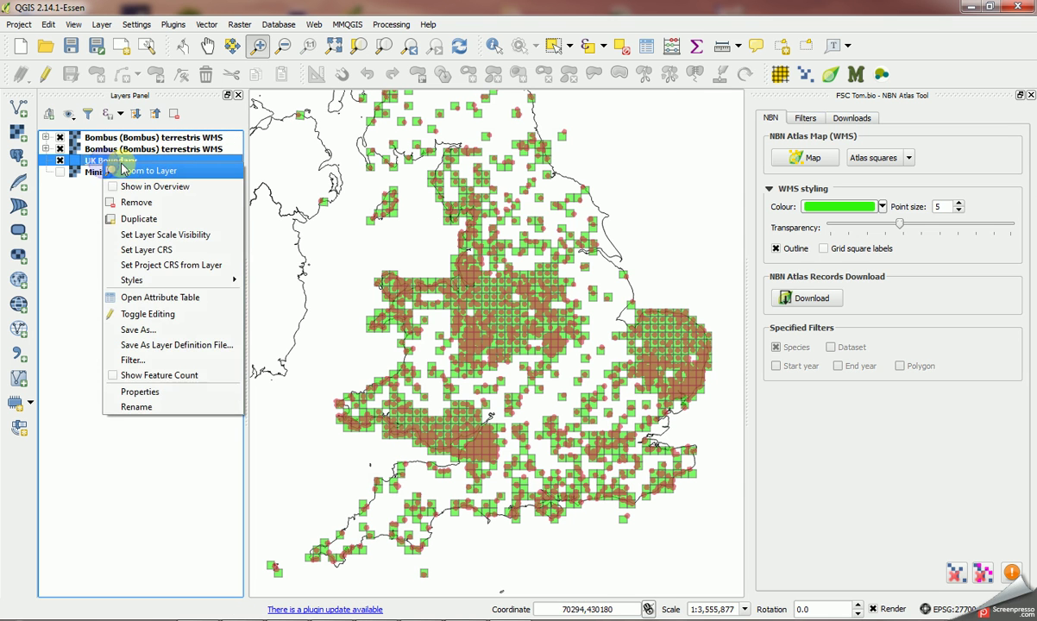
left_click(135, 171)
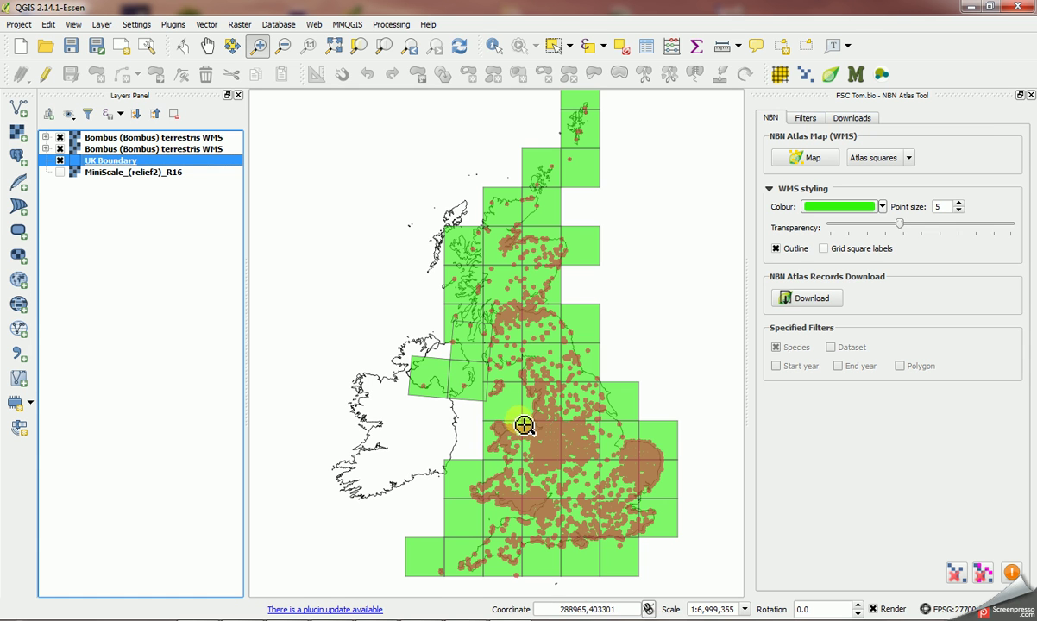
left_click_drag(523, 424, 573, 458)
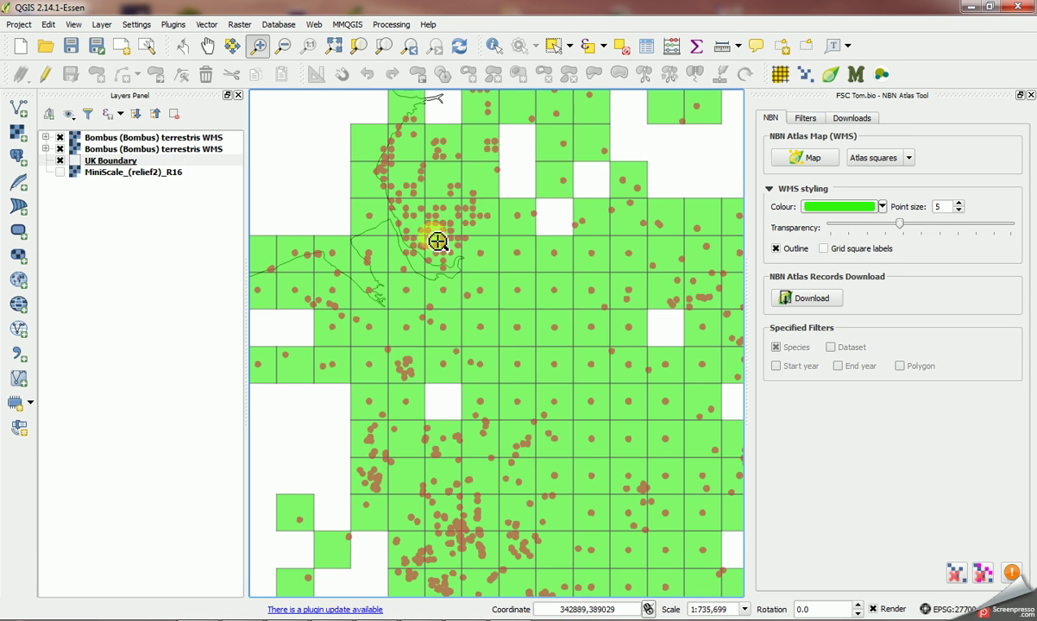
left_click_drag(397, 189, 485, 270)
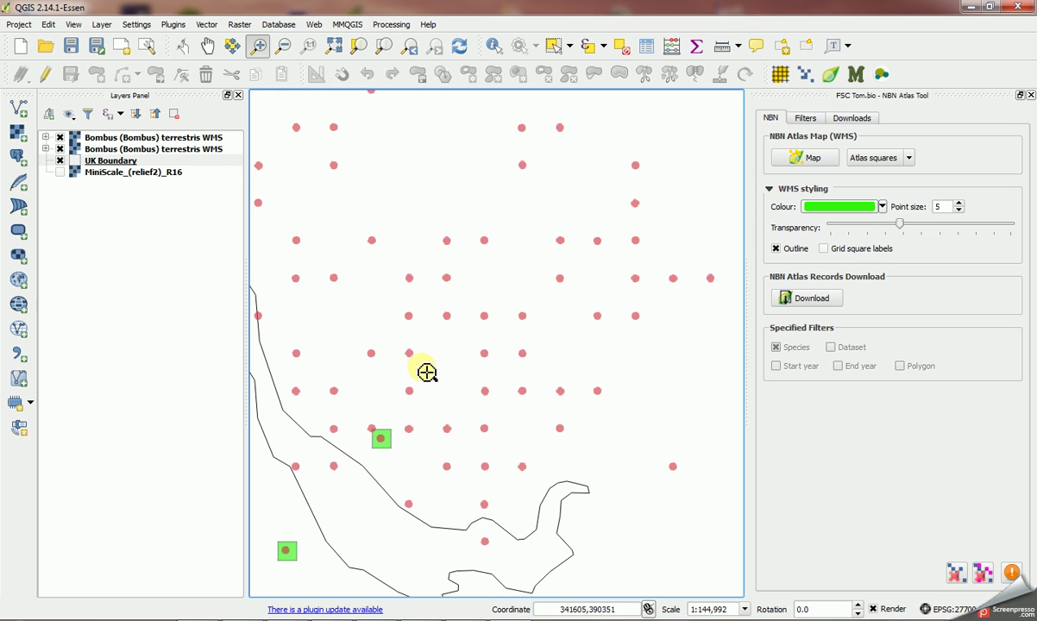
scroll(459, 390, "down", 1)
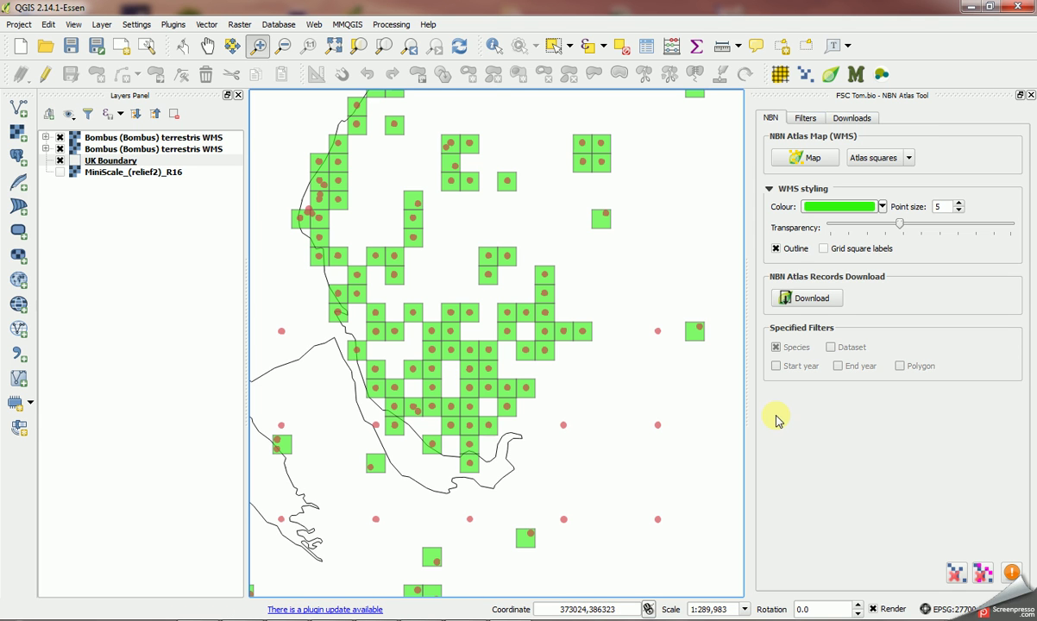
Step: Turn on grid square labels and swap the last atlas WMS layer for a labelled terrestris one
left_click(824, 250)
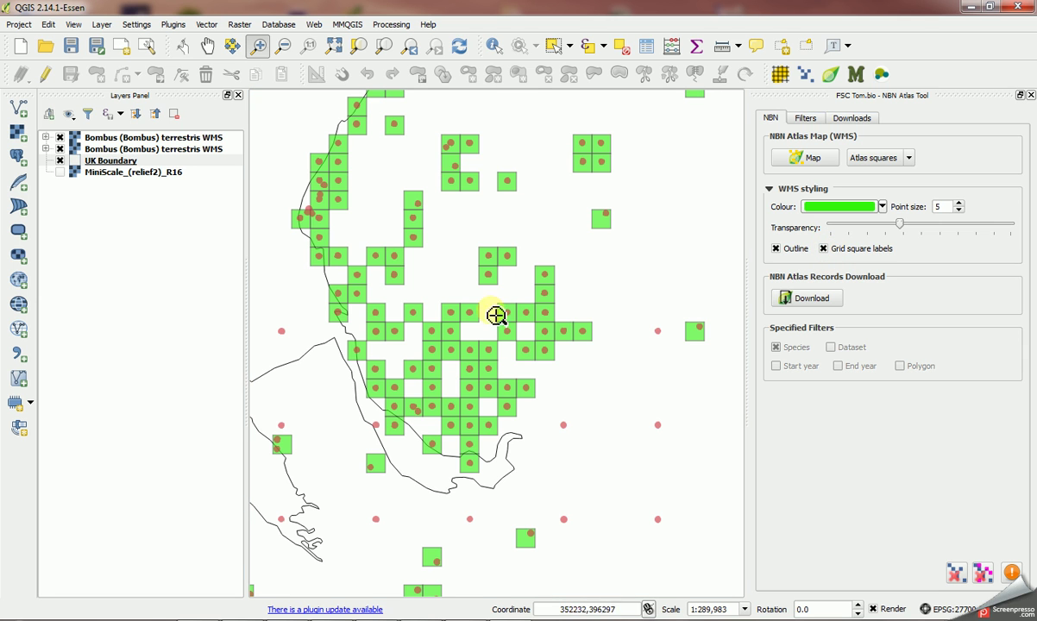
scroll(485, 333, "down", 1)
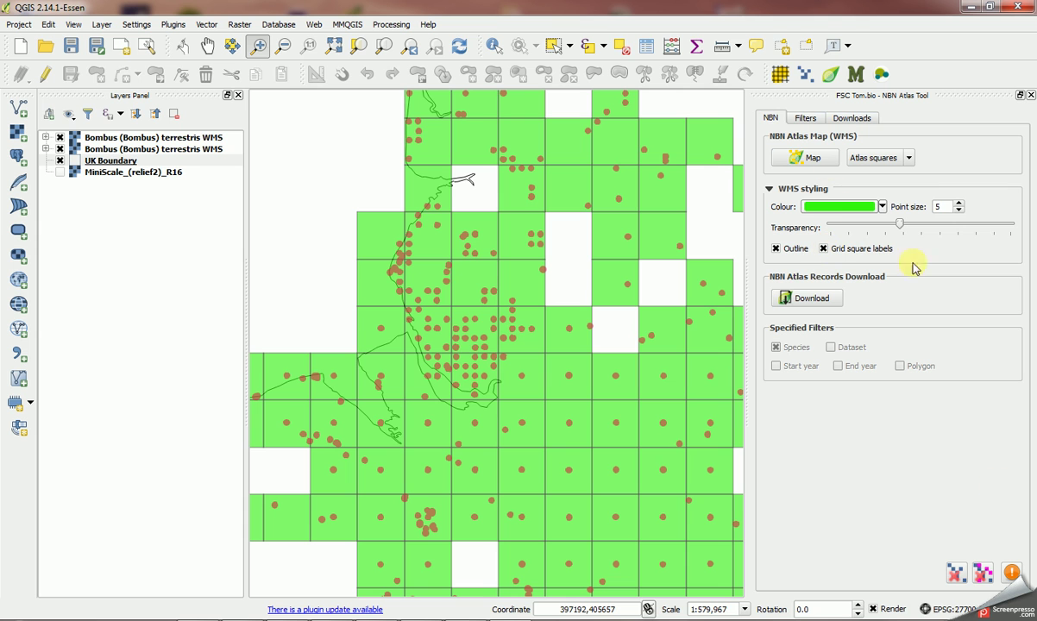
left_click(955, 573)
left_click(811, 159)
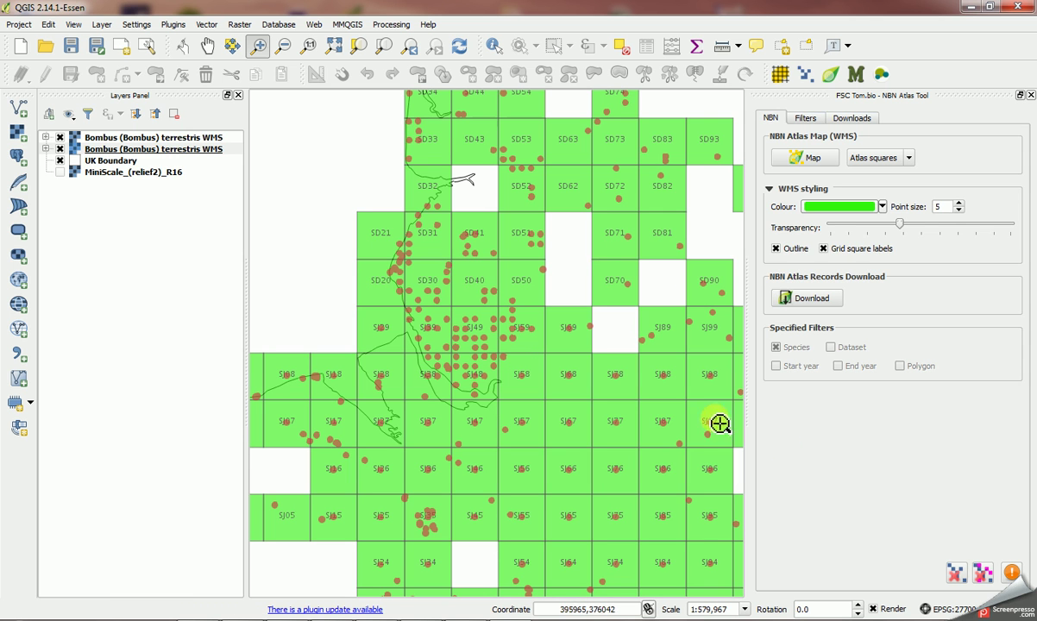
Step: Zoom the map back out to the full UK Boundary layer extent
right_click(87, 163)
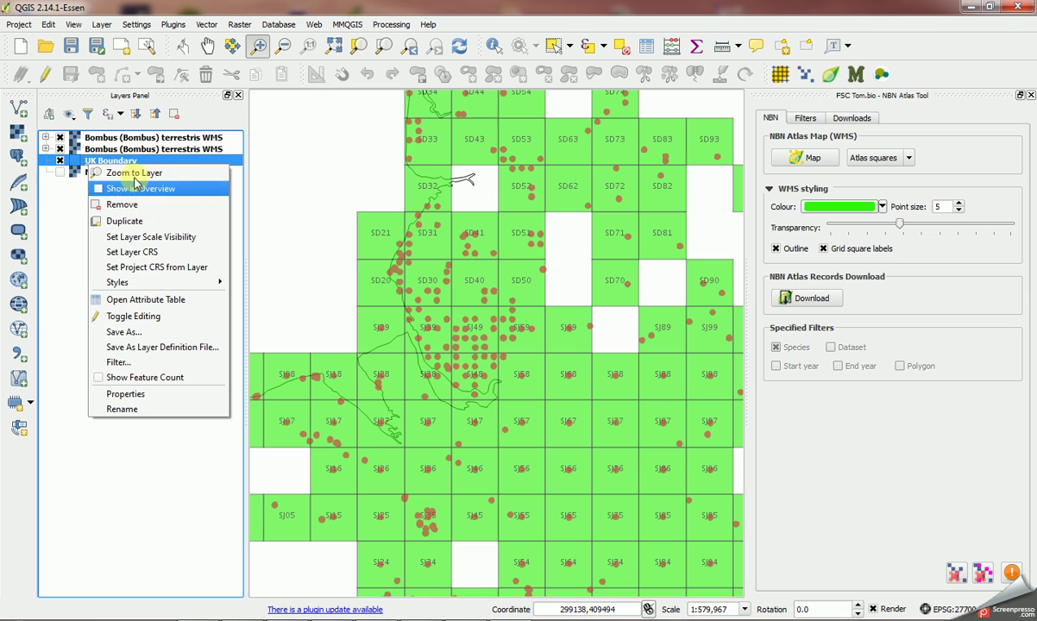
left_click(135, 170)
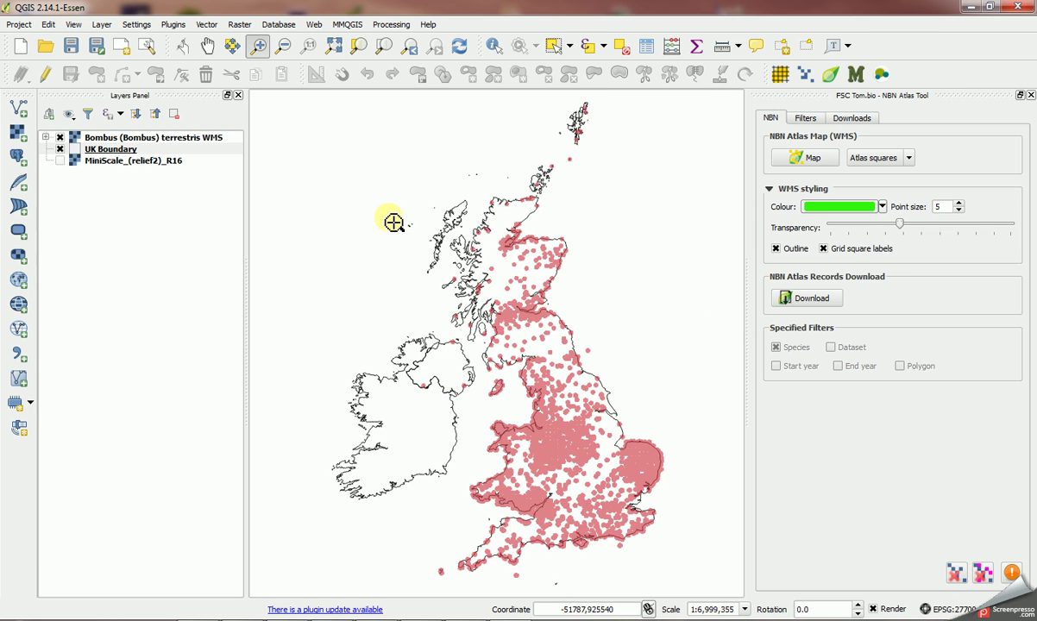
Step: Map Bombus (Megabombus) hortorum from the NBN Atlas as Record points
left_click(803, 118)
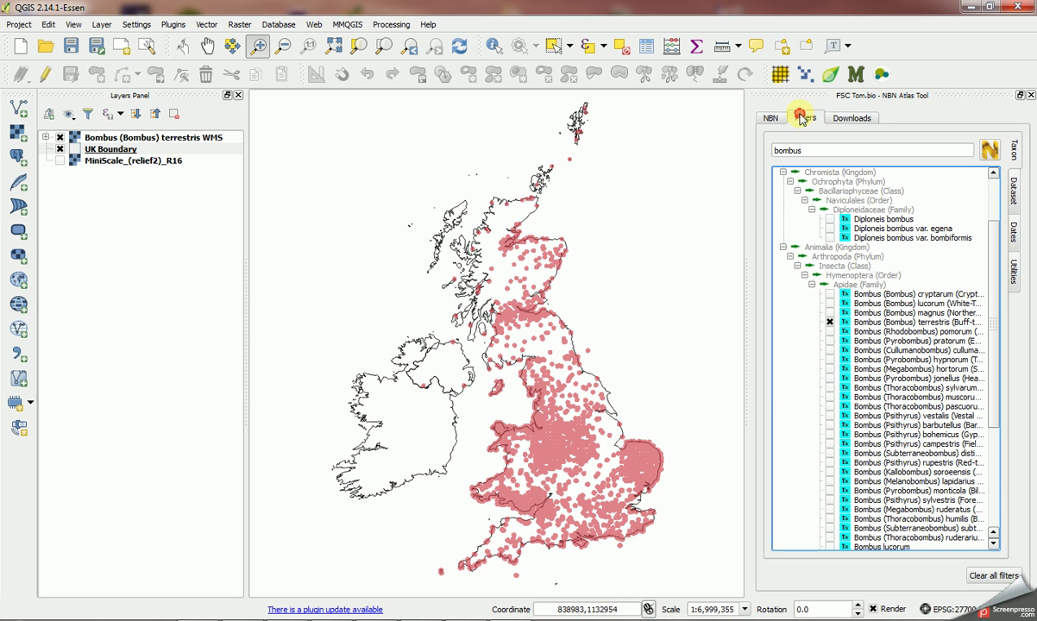
left_click(829, 369)
left_click(771, 117)
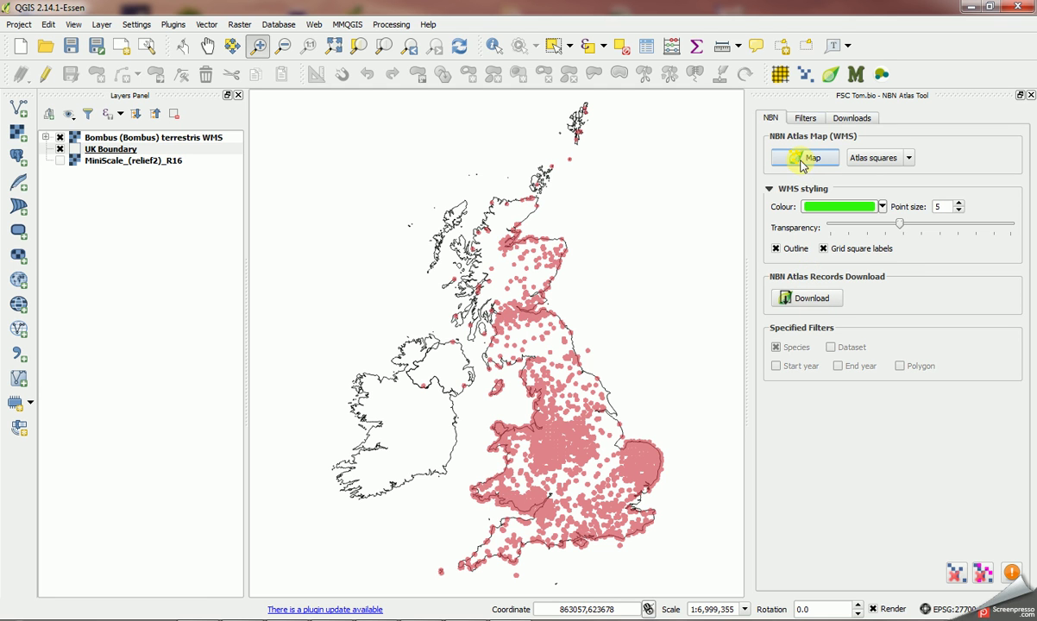
left_click(869, 160)
left_click(863, 173)
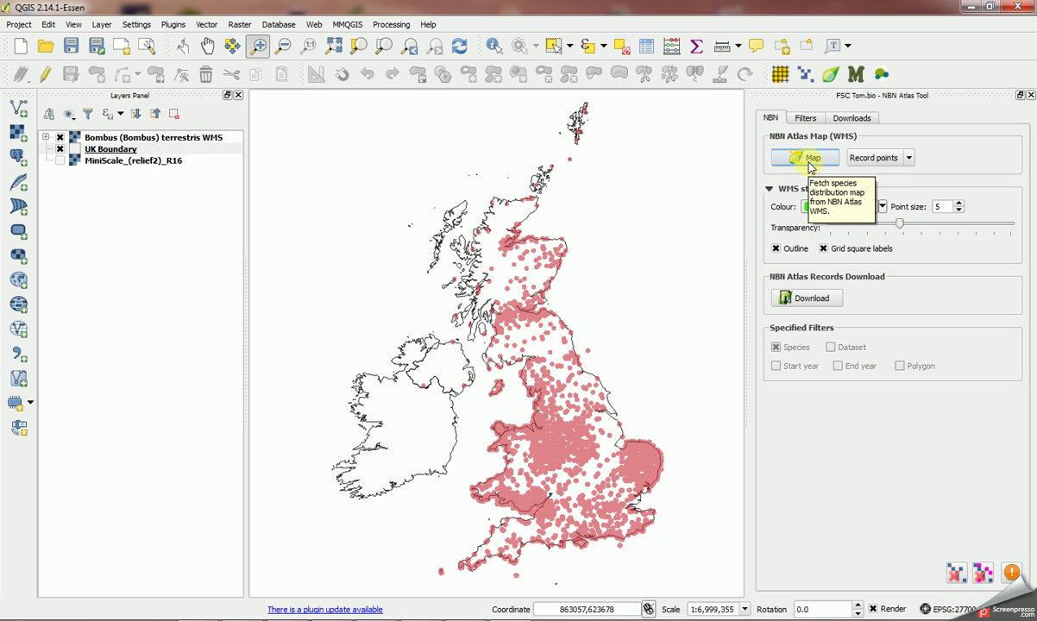
left_click(810, 161)
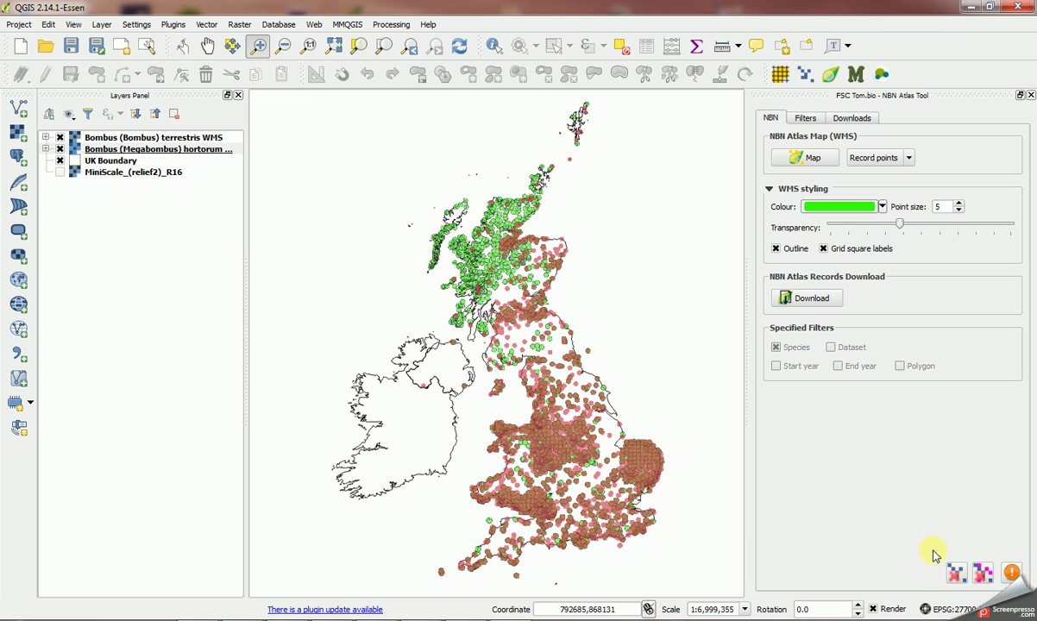
Step: Re-map hortorum points without outlines, move terrestris above hortorum, and zoom to Scotland
left_click(958, 576)
left_click(776, 248)
left_click(808, 158)
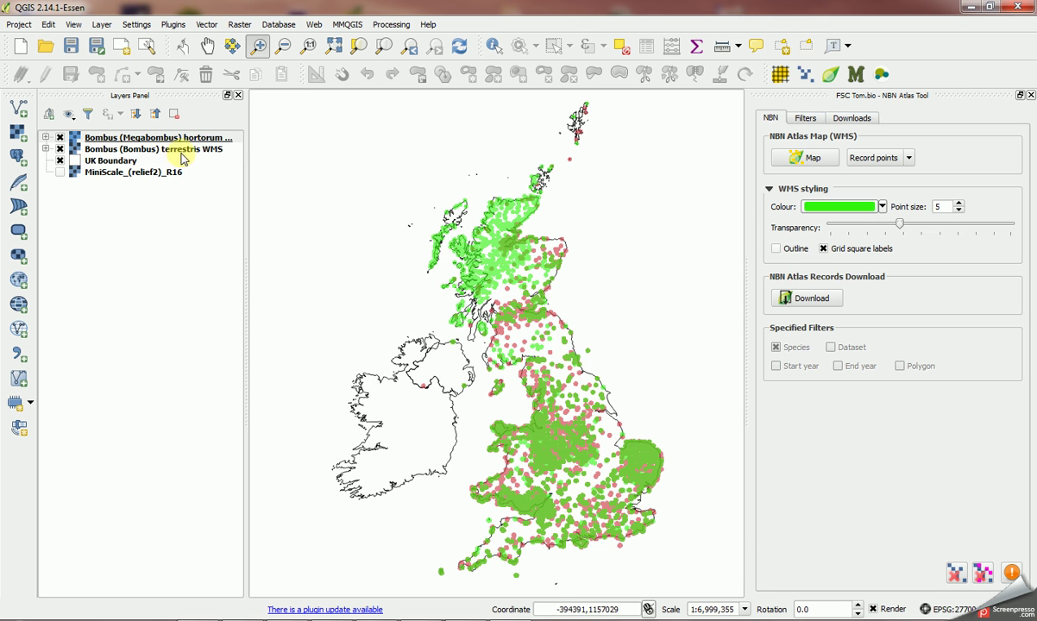
left_click_drag(184, 155, 229, 142)
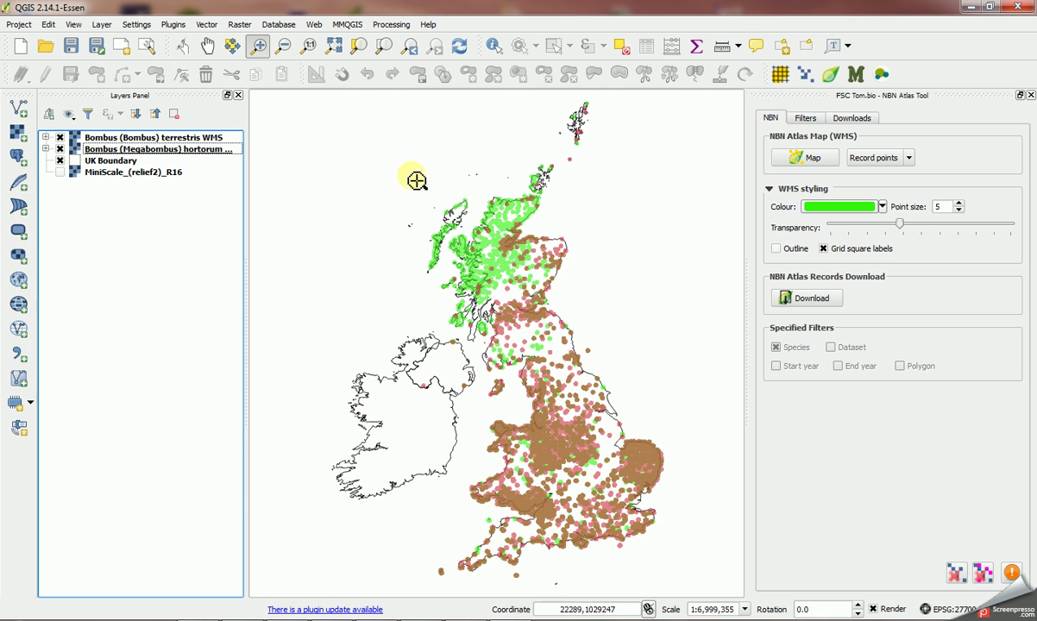
left_click_drag(407, 176, 588, 357)
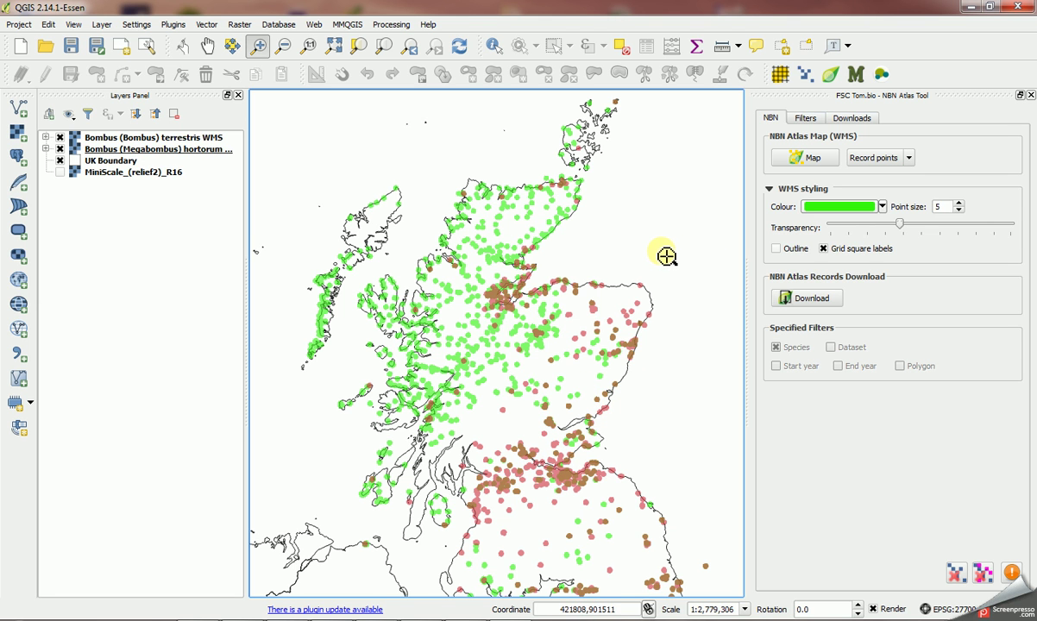
left_click(815, 121)
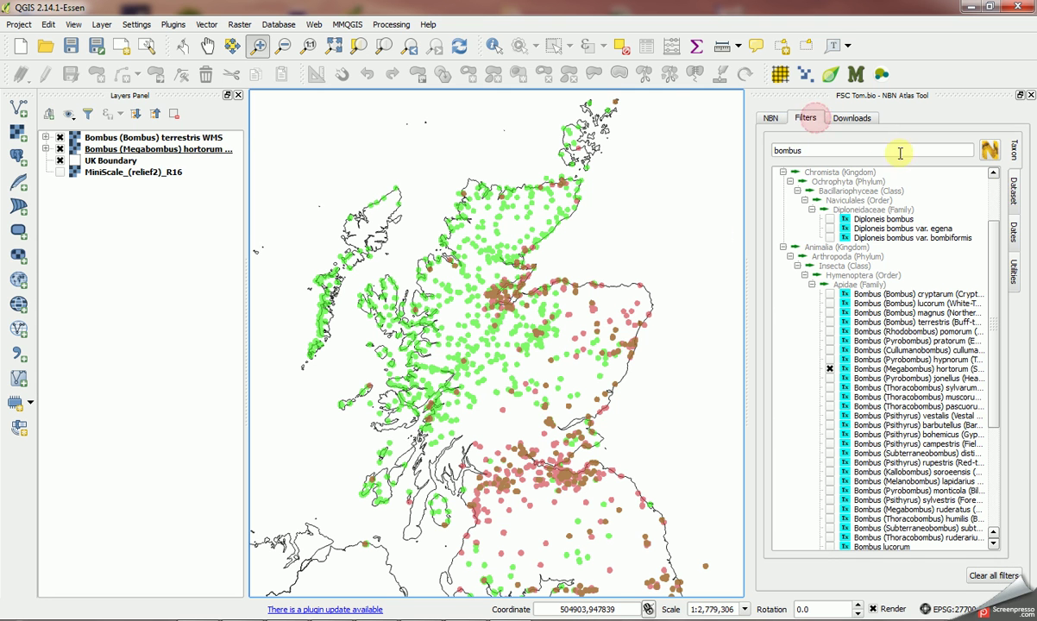
left_click(1015, 197)
left_click(1015, 233)
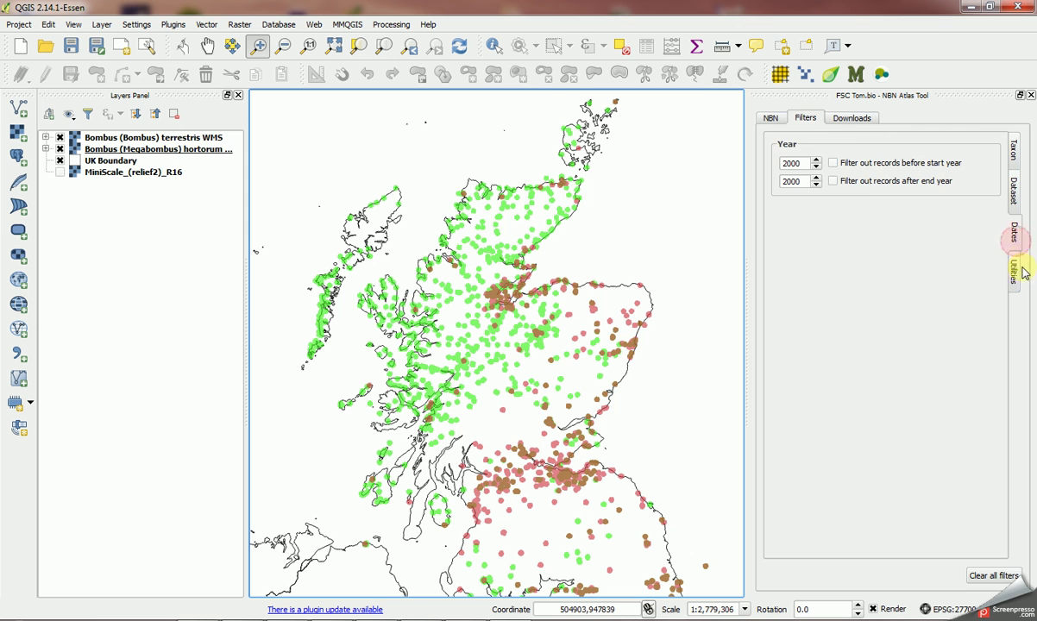
left_click(1015, 270)
left_click(772, 119)
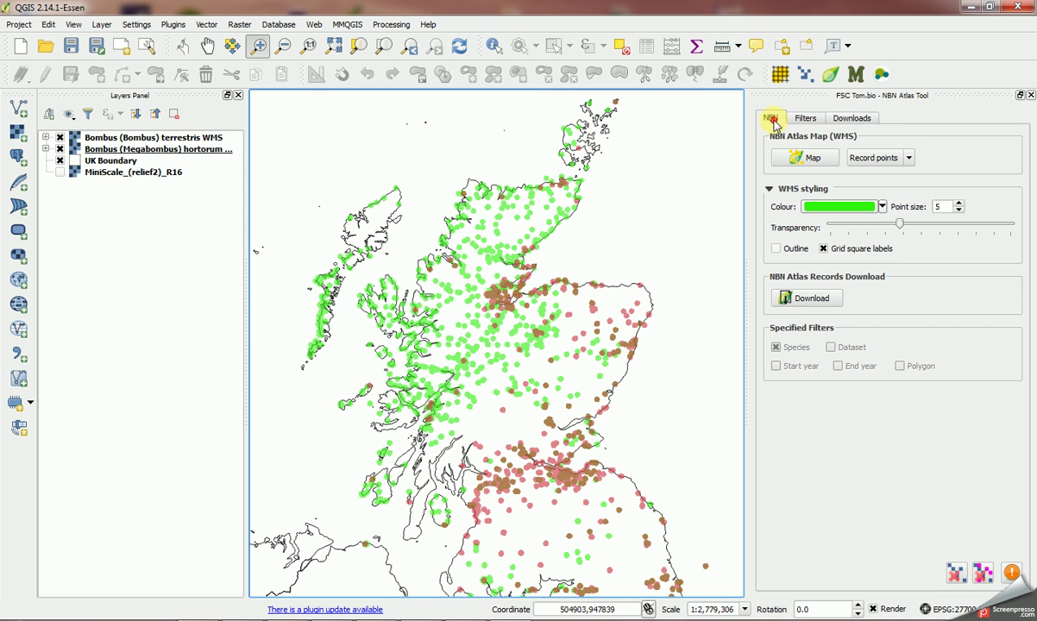